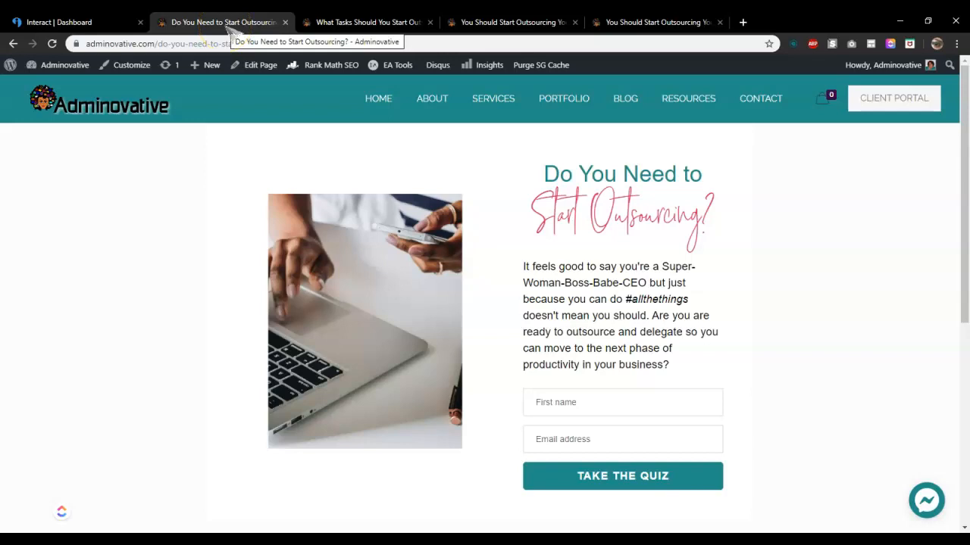
Review the quiz landing page and the two result pages open in the browser tabs, then return to the quiz dashboard
left_click(227, 30)
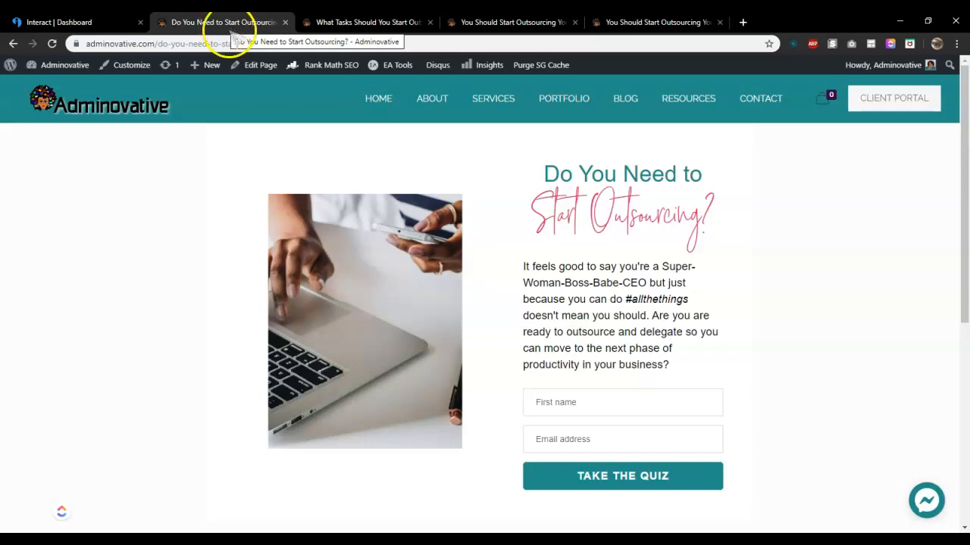
left_click(345, 25)
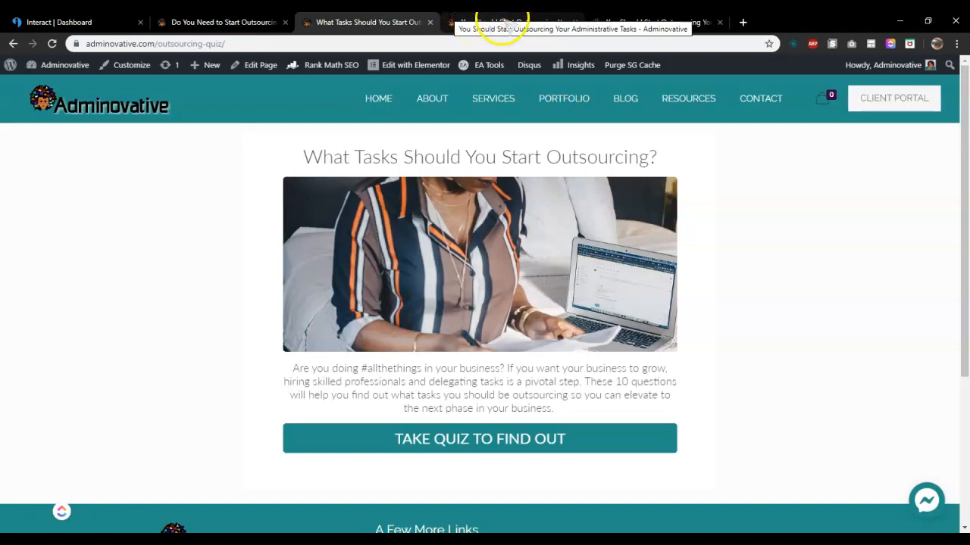
left_click(504, 22)
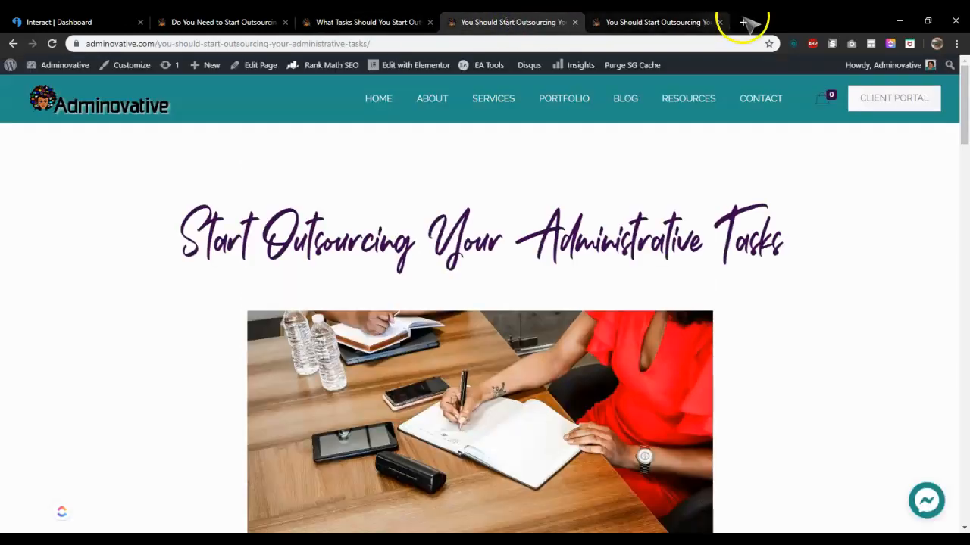
mouse_move(964, 83)
left_mouse_down()
mouse_move(965, 435)
mouse_move(965, 113)
mouse_move(952, 90)
left_mouse_up()
left_click(669, 25)
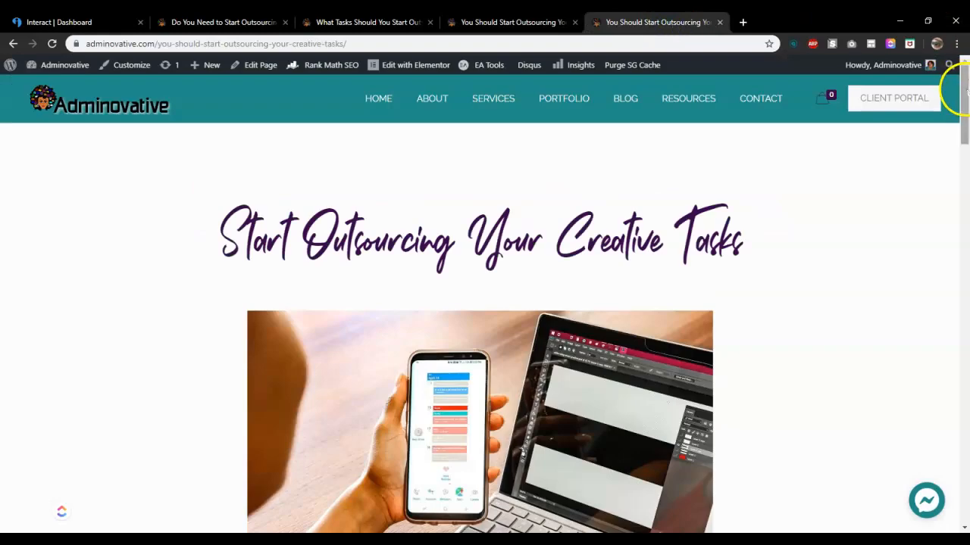
mouse_move(962, 97)
left_mouse_down()
mouse_move(966, 140)
mouse_move(965, 91)
left_mouse_up()
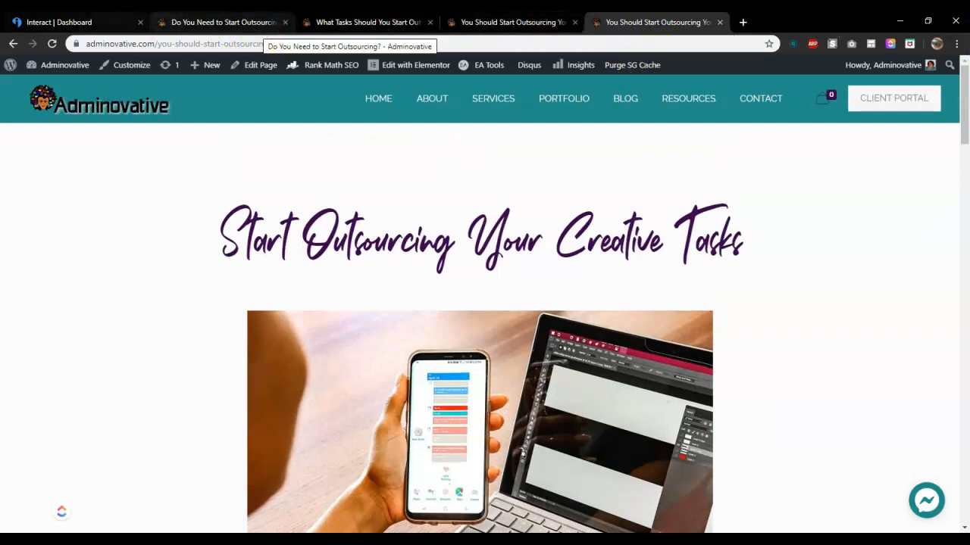
key("ctrl+1")
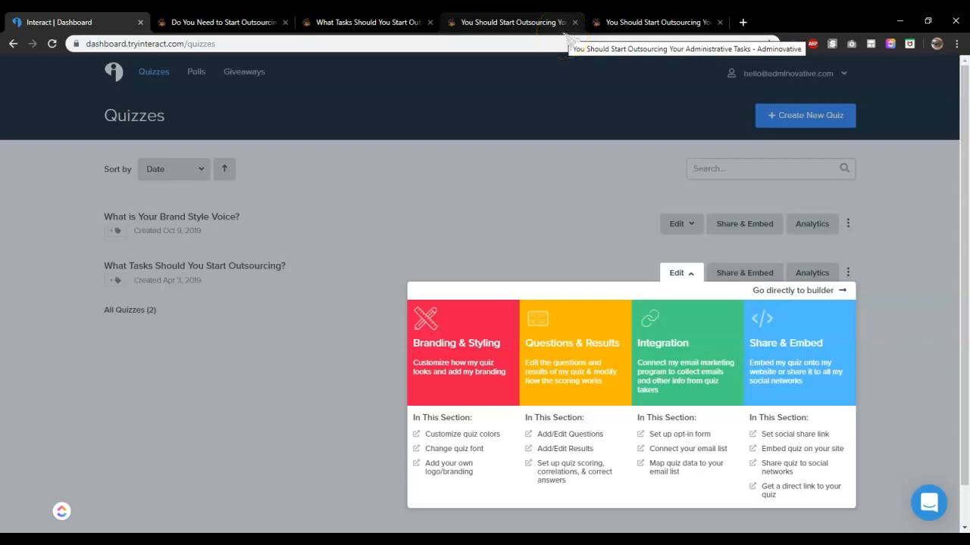
left_click(523, 22)
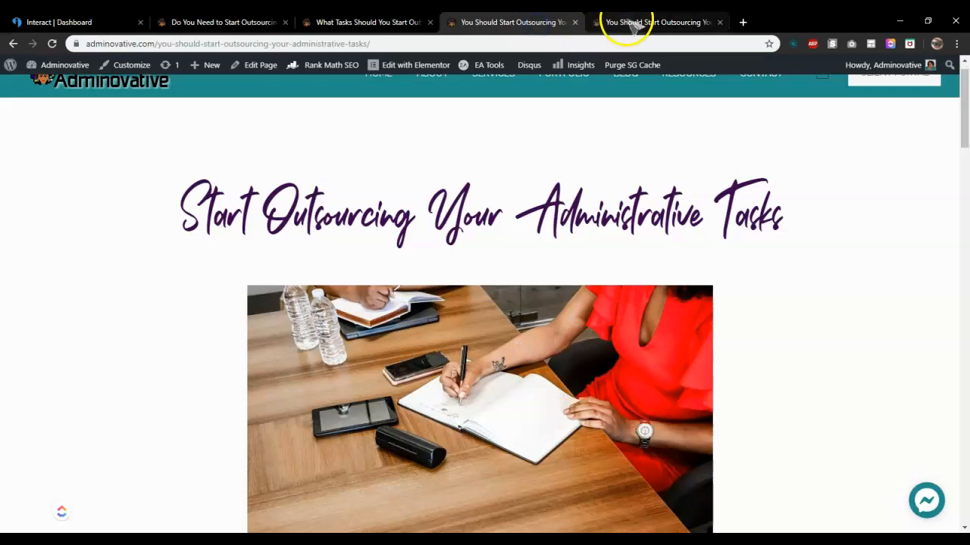
left_click(629, 24)
left_click(503, 26)
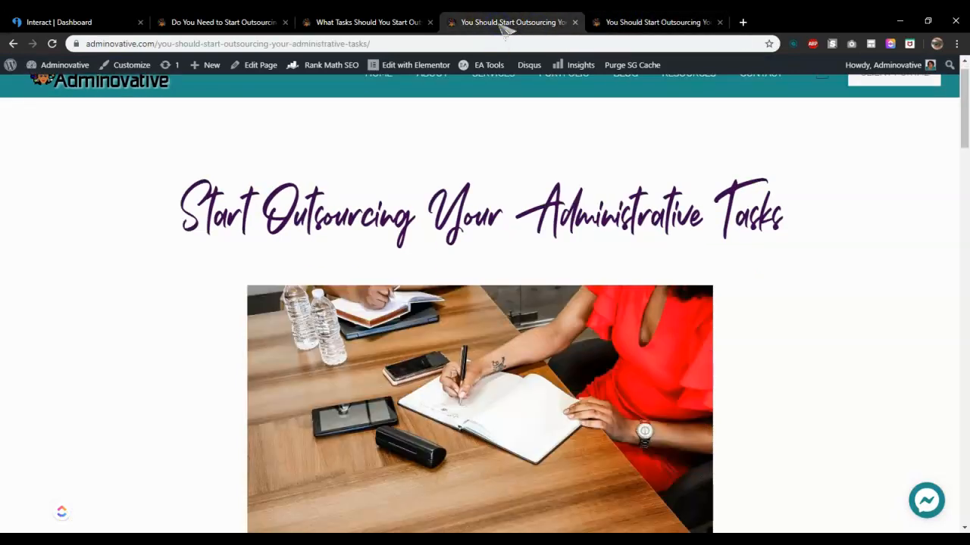
left_click(103, 22)
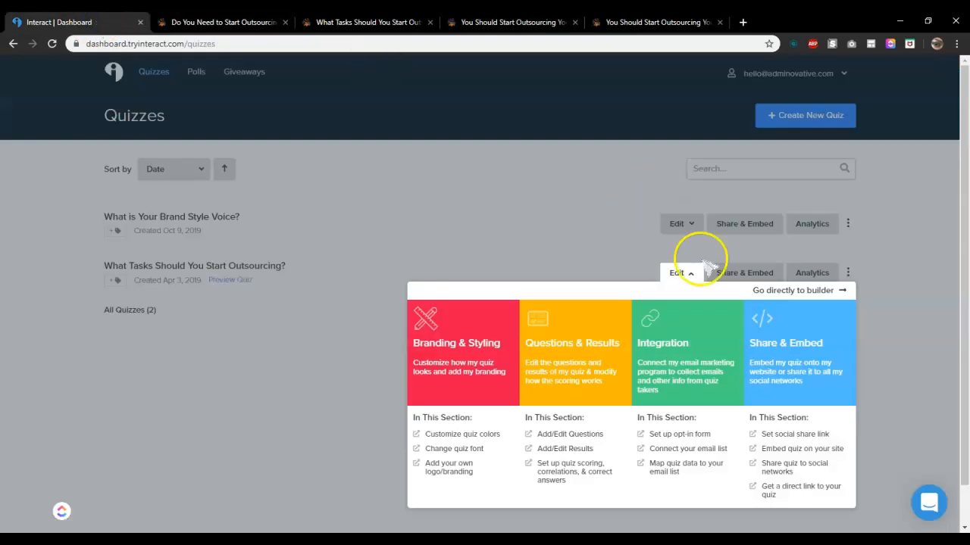
Open the What Tasks Should You Start Outsourcing? quiz directly in the builder
left_click(800, 290)
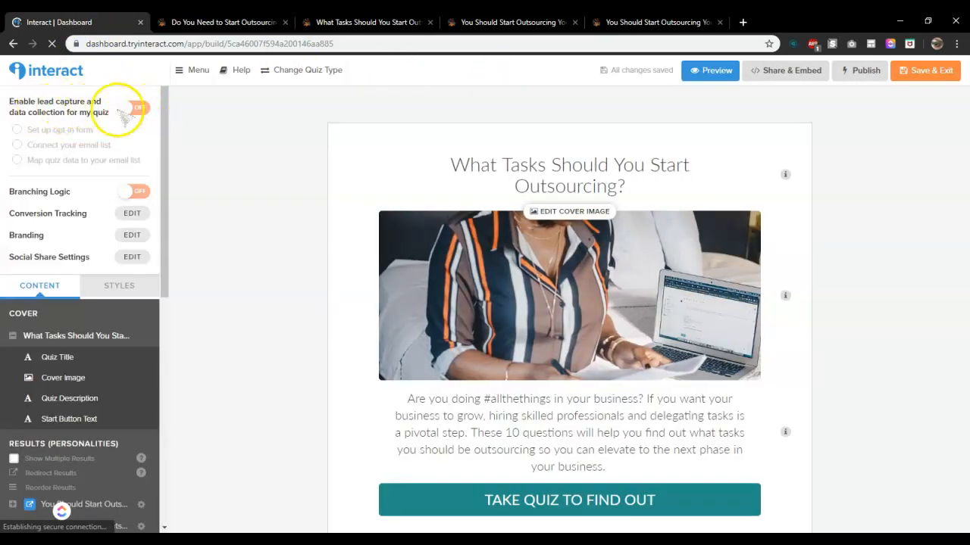
left_click(141, 116)
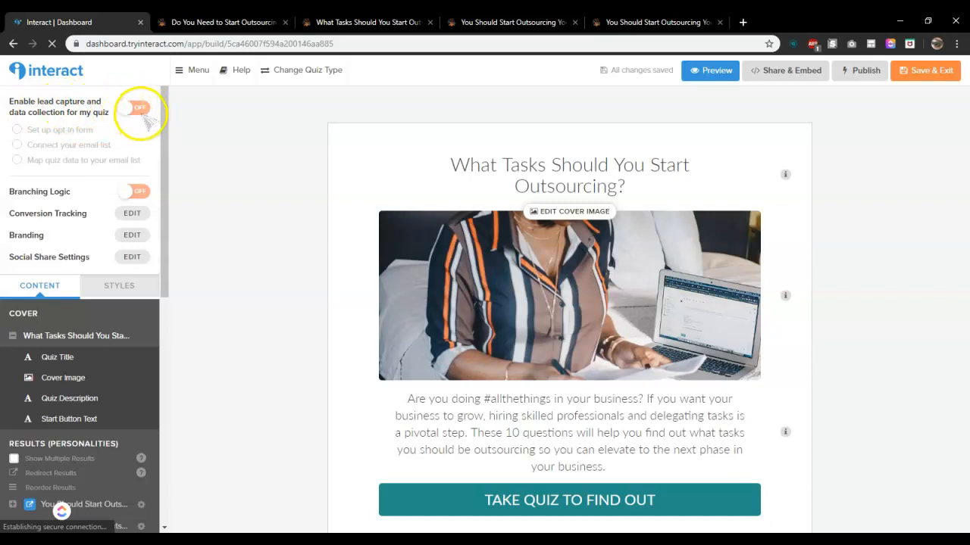
left_click_drag(166, 156, 168, 282)
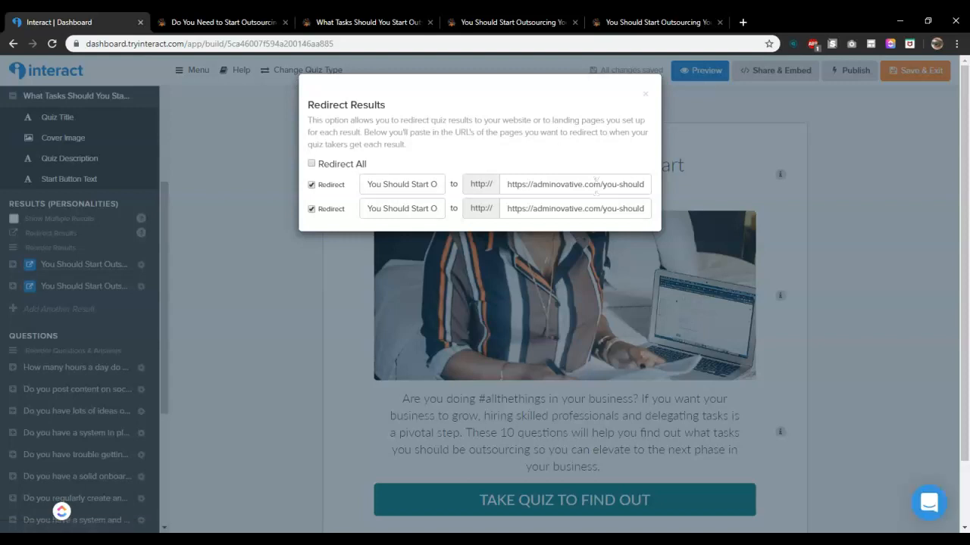
Inspect the first result's name and its redirect URL in the Redirect Results dialog
left_click(418, 183)
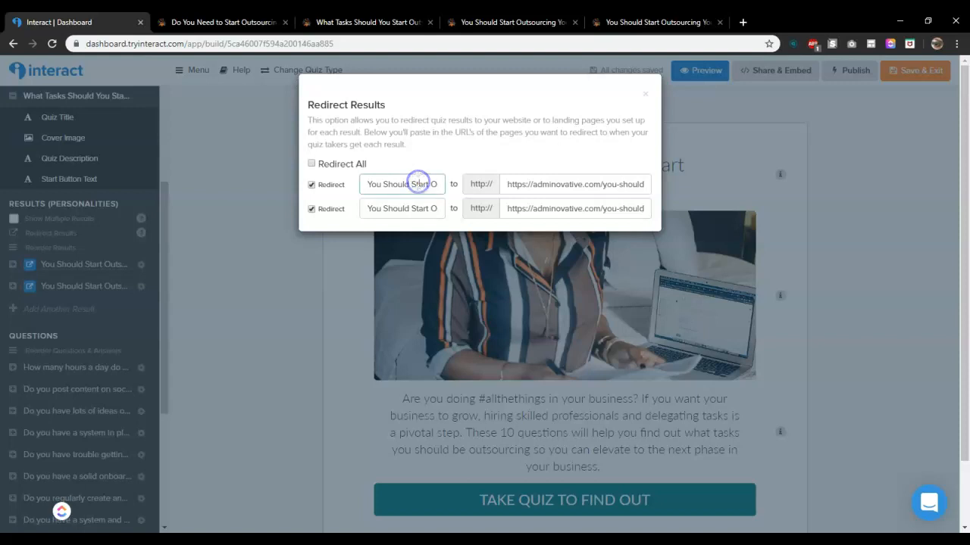
key("Right")
key("Right")
key("Right")
key("Right")
key("Right")
key("Right")
key("Right")
key("Right")
key("Right")
key("Right")
key("Right")
key("Right")
key("Right")
key("Right")
key("Right")
key("Right")
key("Right")
key("Right")
key("Right")
key("Right")
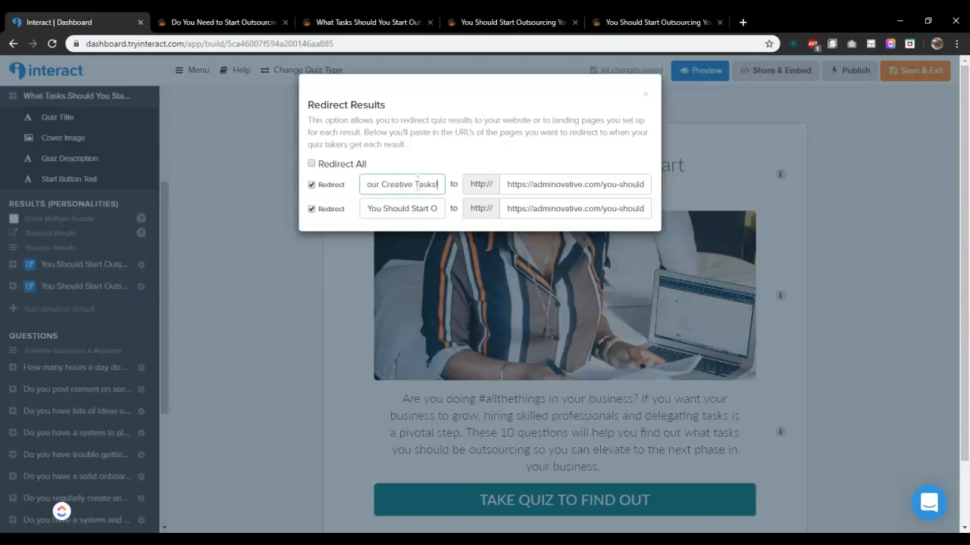
left_click(575, 185)
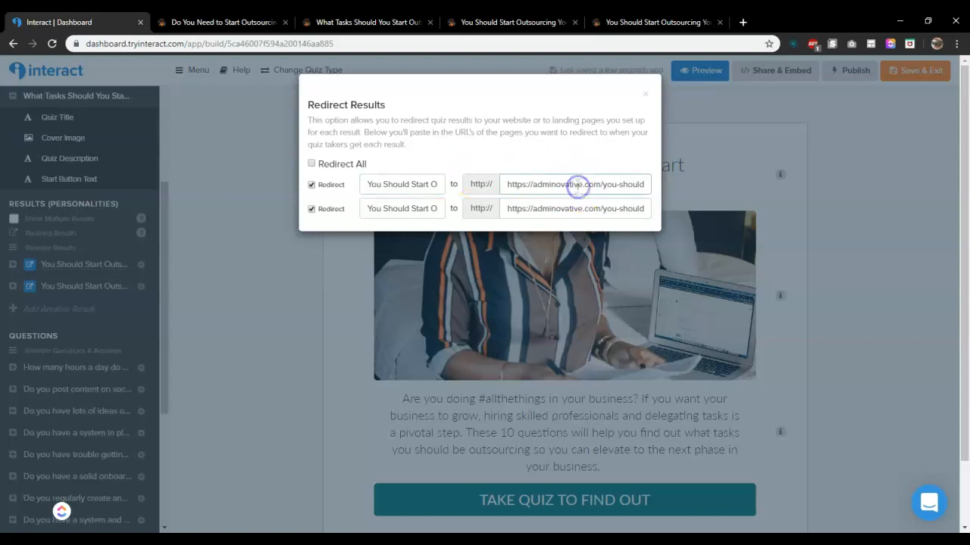
key("Right")
key("Right")
key("Right")
key("Right")
key("Right")
key("Right")
key("Right")
key("Right")
key("Right")
key("Right")
key("Right")
key("Right")
key("Right")
key("Right")
key("Right")
key("Right")
key("Right")
key("Right")
key("Right")
key("Right")
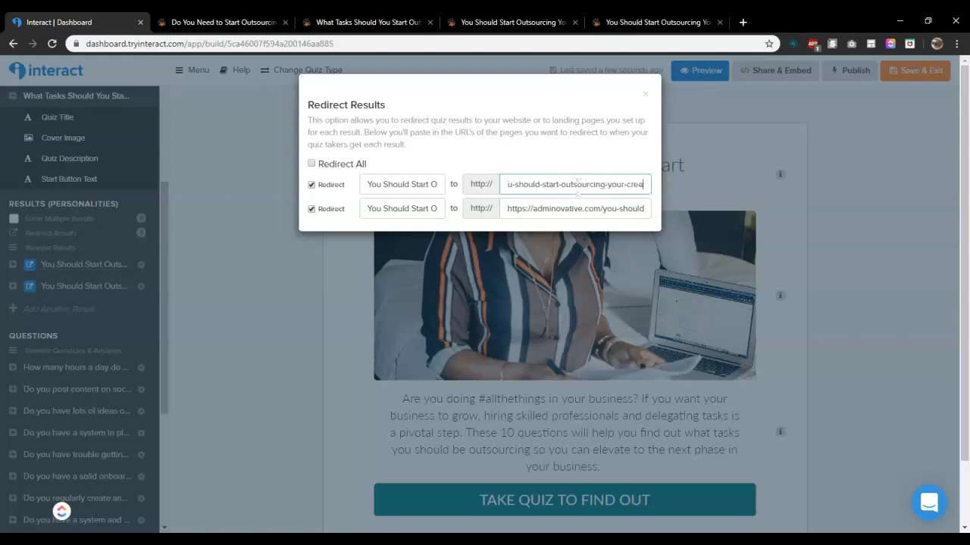
Inspect the second result's name and redirect URL, then close the Redirect Results dialog
left_click(420, 206)
key("Right")
key("Right")
key("Right")
key("Right")
key("Right")
key("Right")
key("Right")
key("Right")
key("Right")
key("Right")
key("Right")
key("Right")
key("Right")
key("Right")
key("Right")
key("Right")
key("Right")
key("Right")
key("Right")
key("Right")
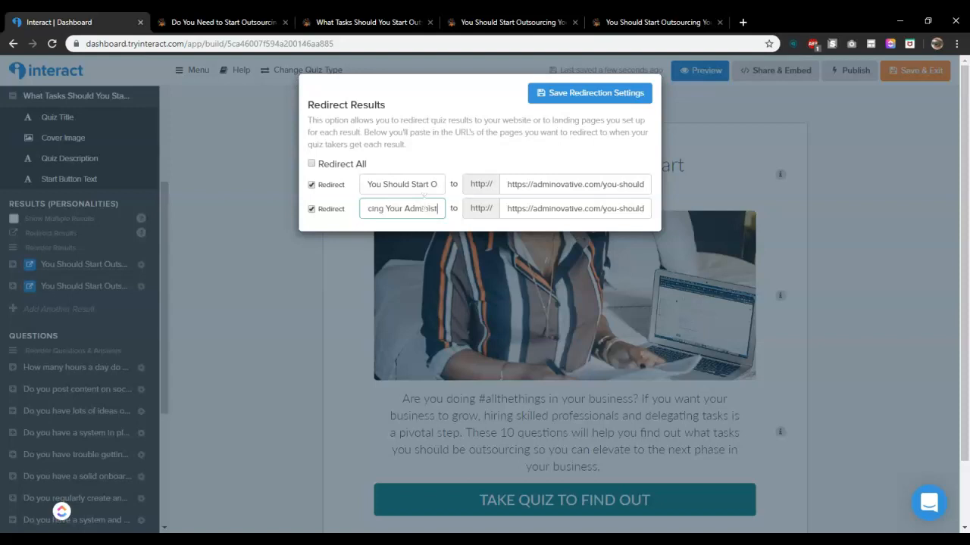
left_click(540, 210)
key("Right")
key("Right")
key("Right")
key("Right")
key("Right")
key("Right")
key("Right")
key("Right")
key("Right")
key("Right")
key("Right")
key("Right")
key("Right")
key("Right")
key("Right")
key("Right")
key("Right")
key("Right")
key("Right")
key("Right")
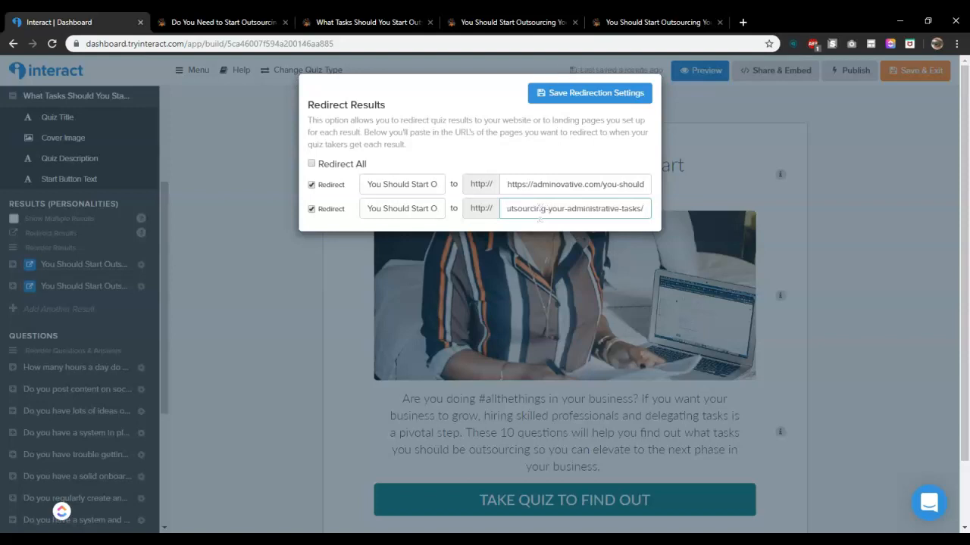
left_click(837, 188)
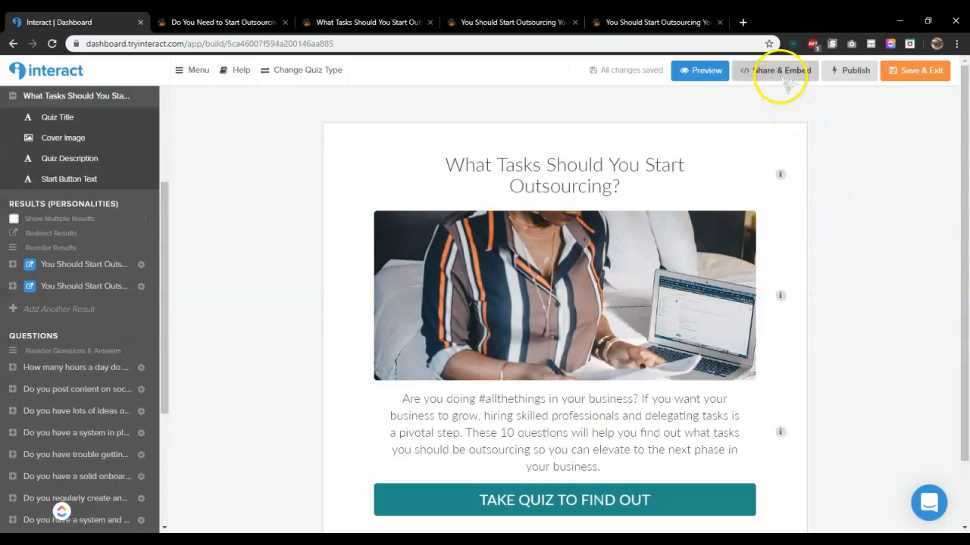
Publish the quiz and choose to embed it in your website or landing page
left_click(856, 70)
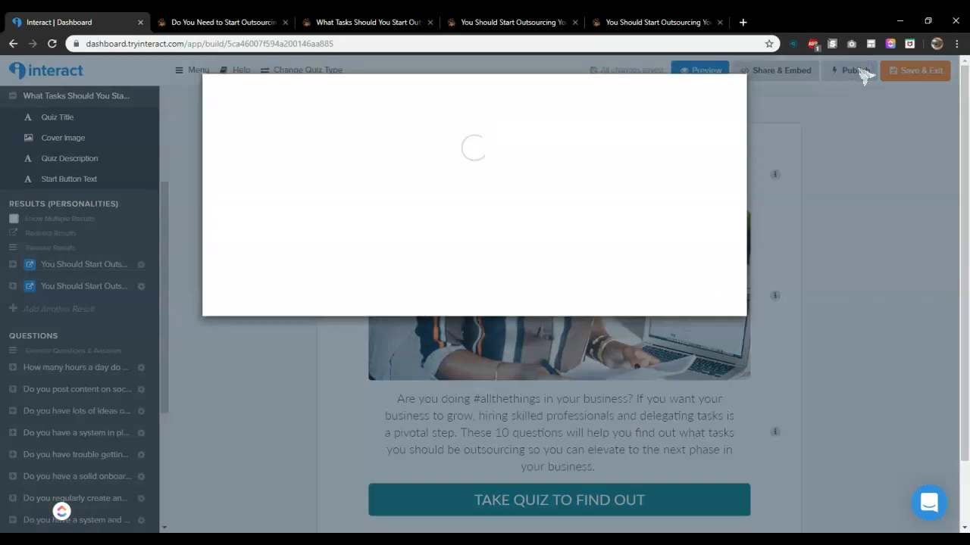
left_click(456, 175)
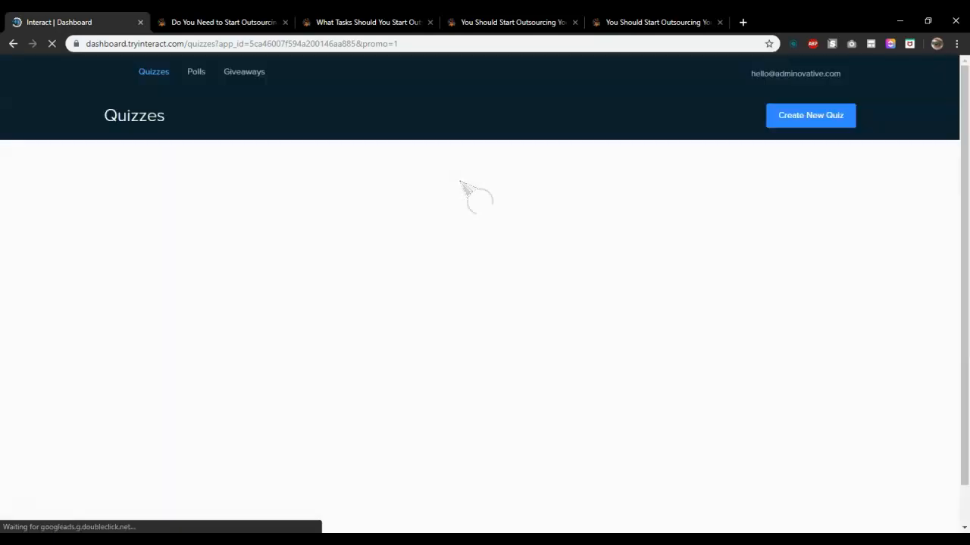
left_click(738, 284)
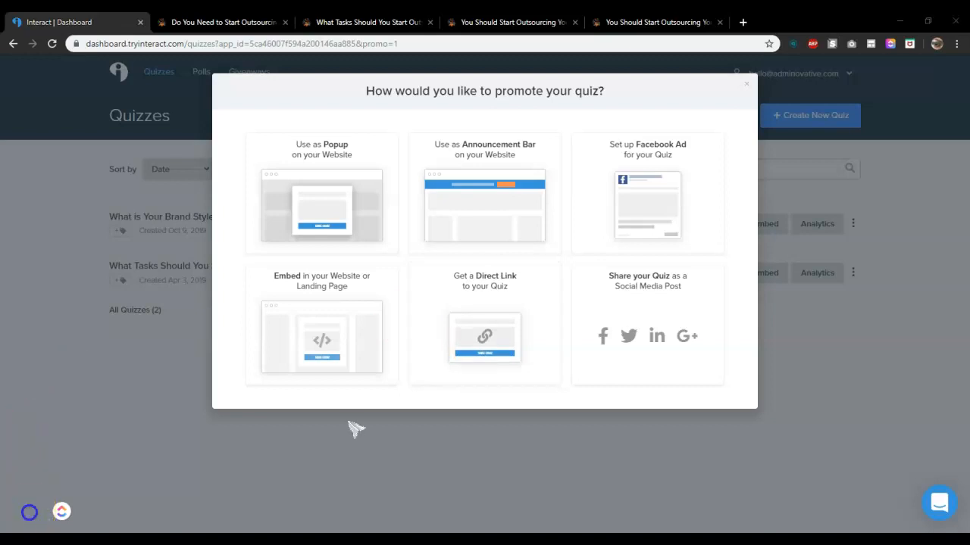
left_click(345, 319)
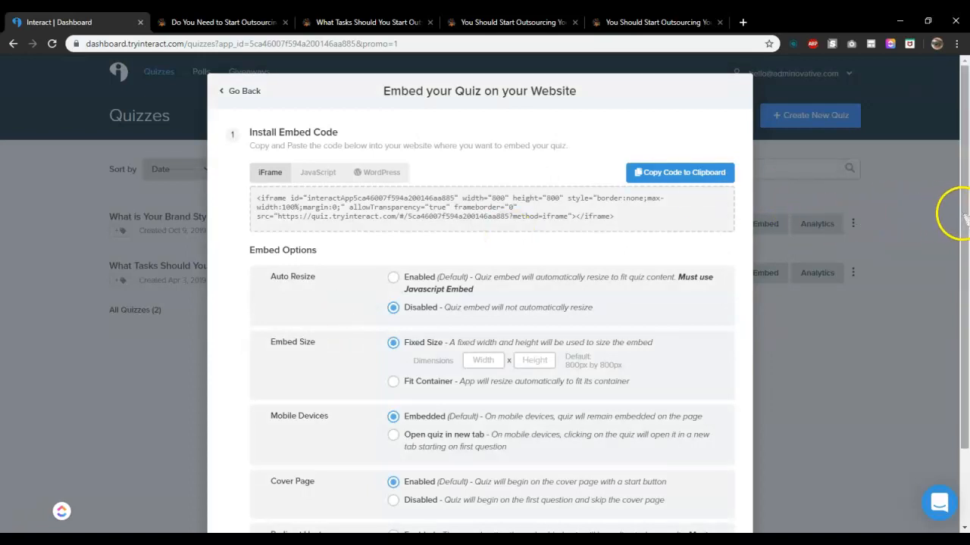
Switch to the JavaScript embed, enable Redirect Host and Auto Resize, and copy the embed code
left_click_drag(963, 218, 963, 220)
left_click_drag(964, 230, 966, 275)
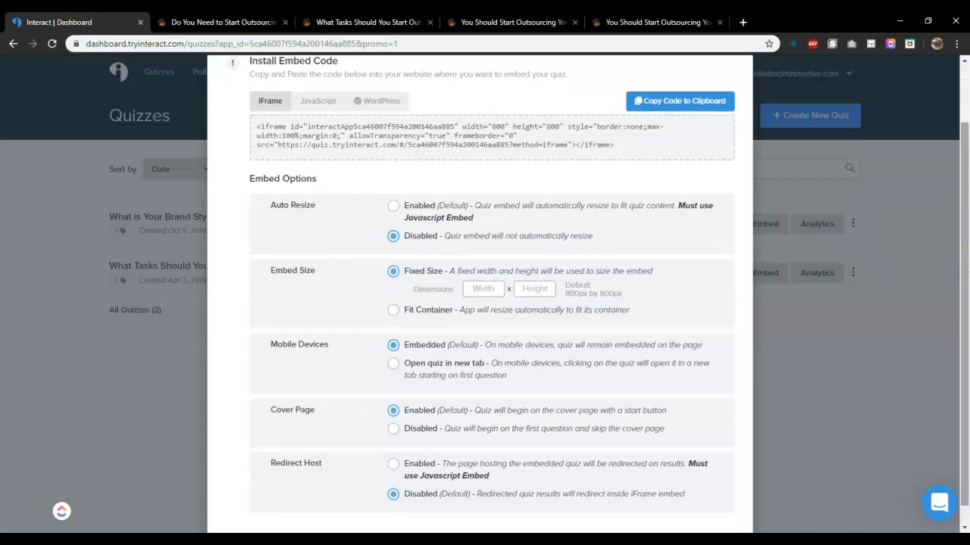
left_click_drag(966, 271, 956, 317)
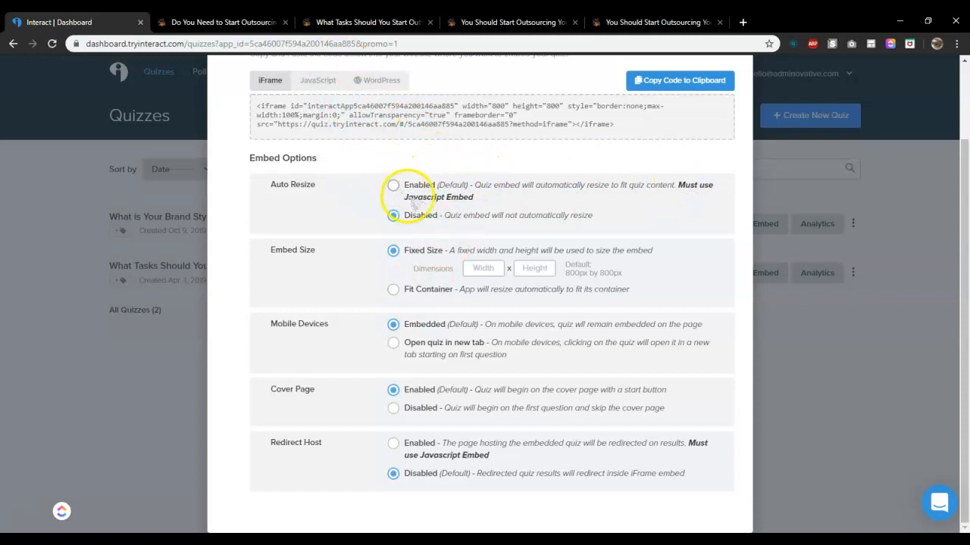
left_click(328, 79)
left_click(392, 444)
left_click(395, 184)
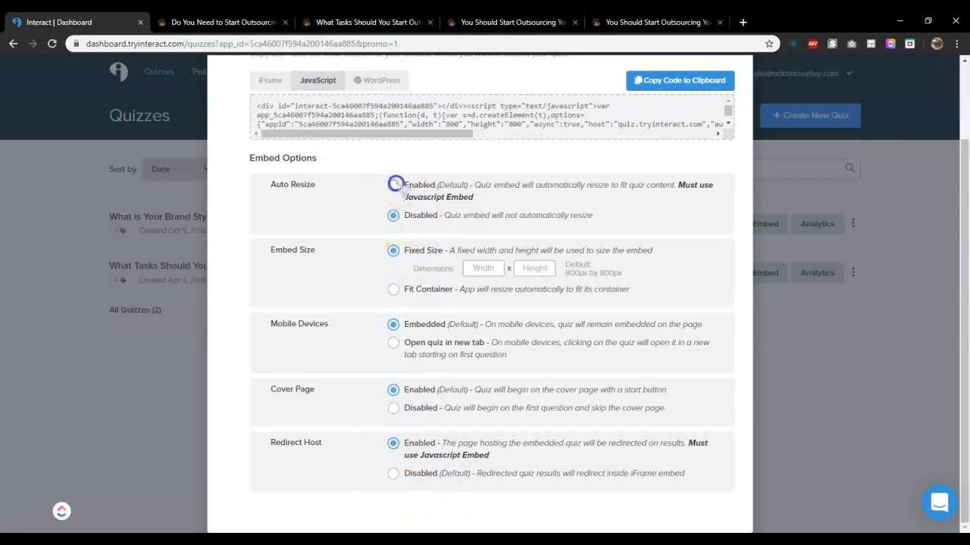
left_click(677, 83)
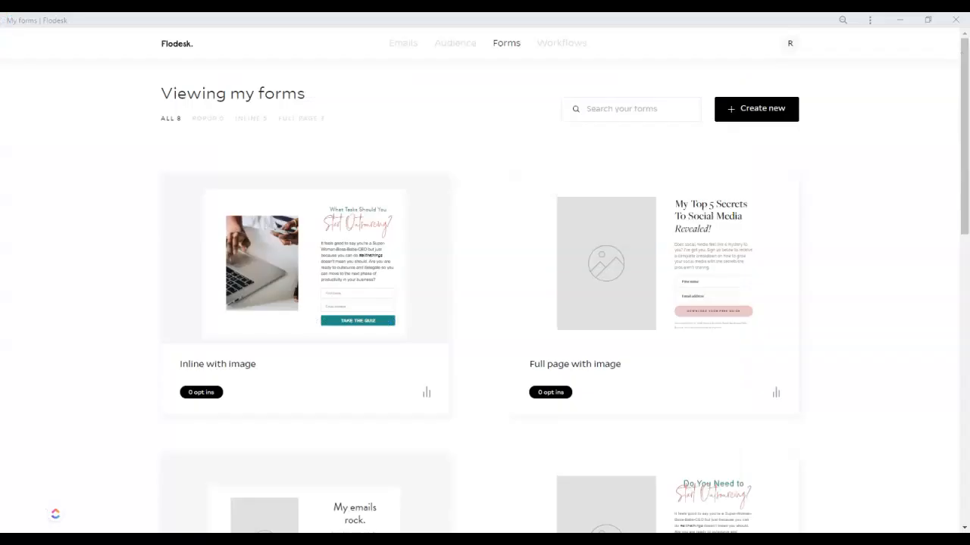
Create a new Flodesk form from the inline My emails rock. template
left_click(755, 108)
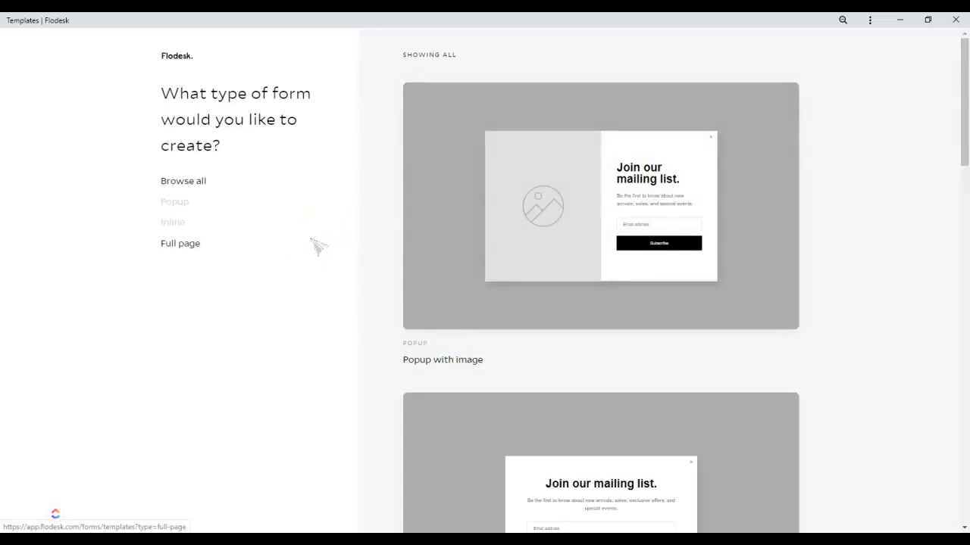
left_click(173, 222)
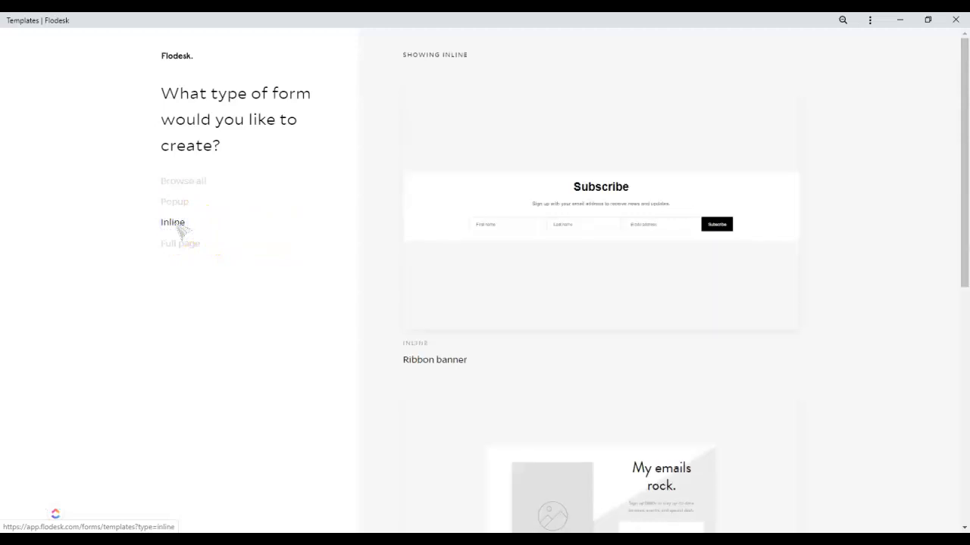
left_click_drag(963, 158, 963, 257)
left_click(611, 311)
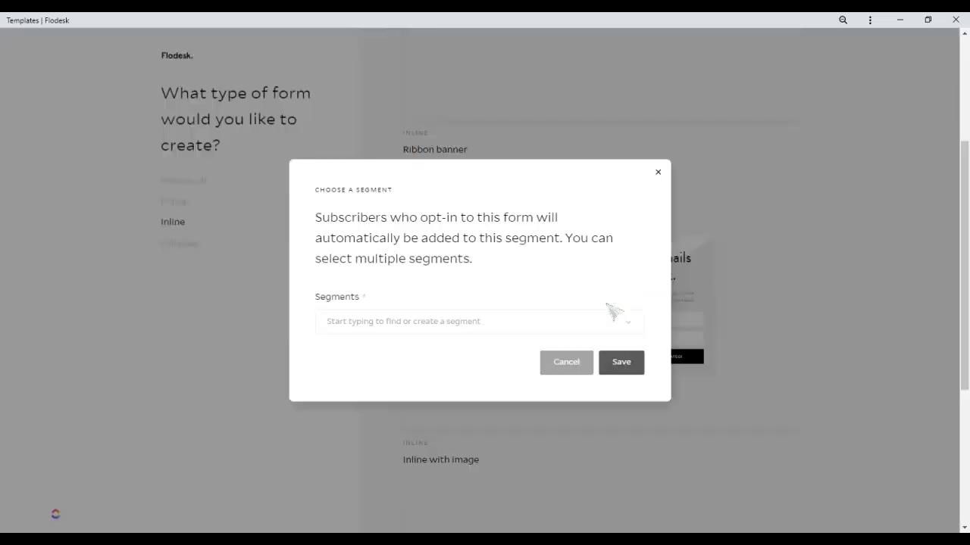
Assign the form to the Test Outsourcing Quiz segment and save
left_click(578, 327)
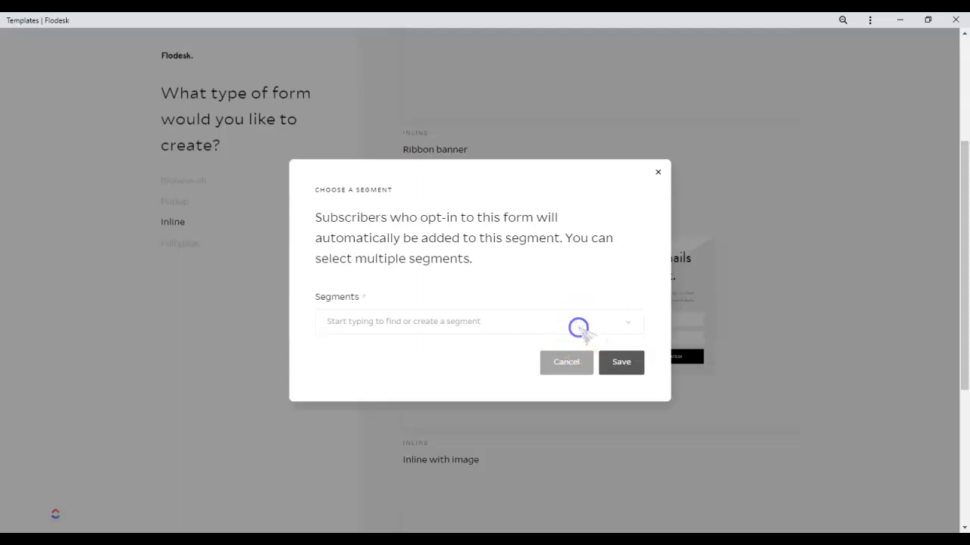
left_click(394, 358)
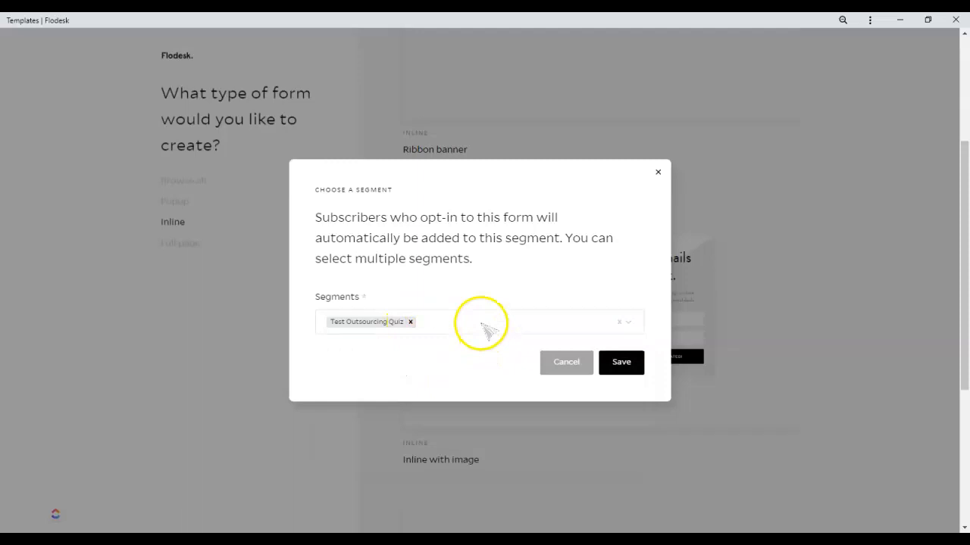
left_click(621, 364)
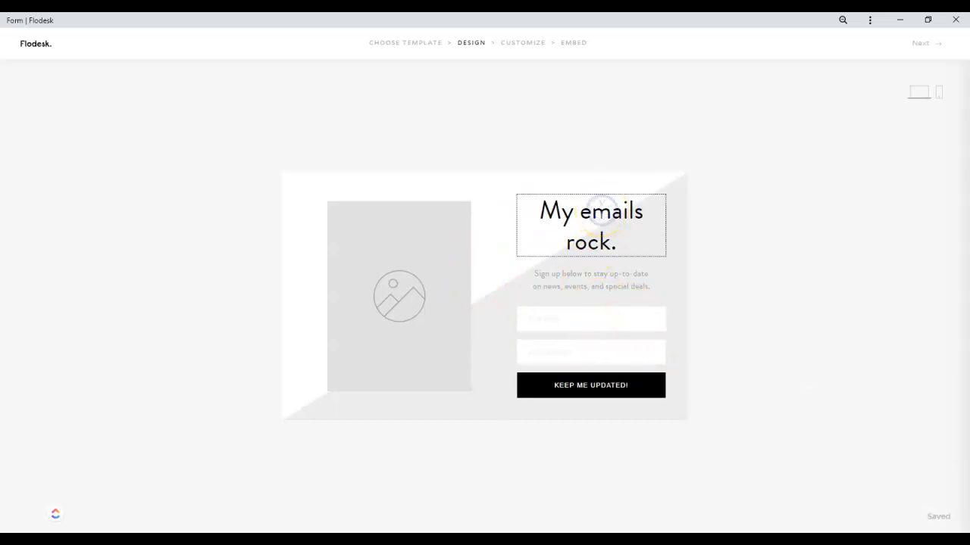
Replace the form heading with "What Tasks Should You Start Outsourcing?" and fix the capitalization of "Should"
left_click(616, 225)
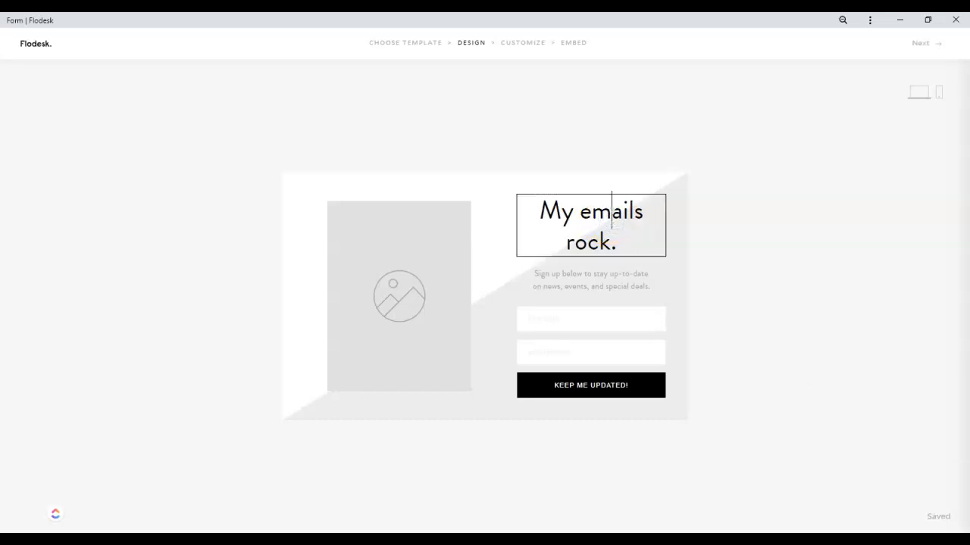
left_click(485, 228)
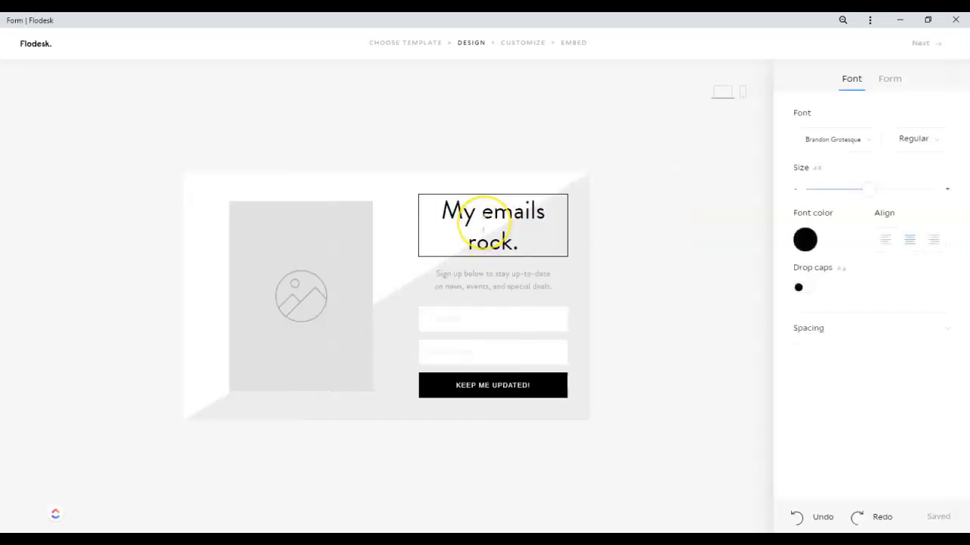
triple_click(484, 227)
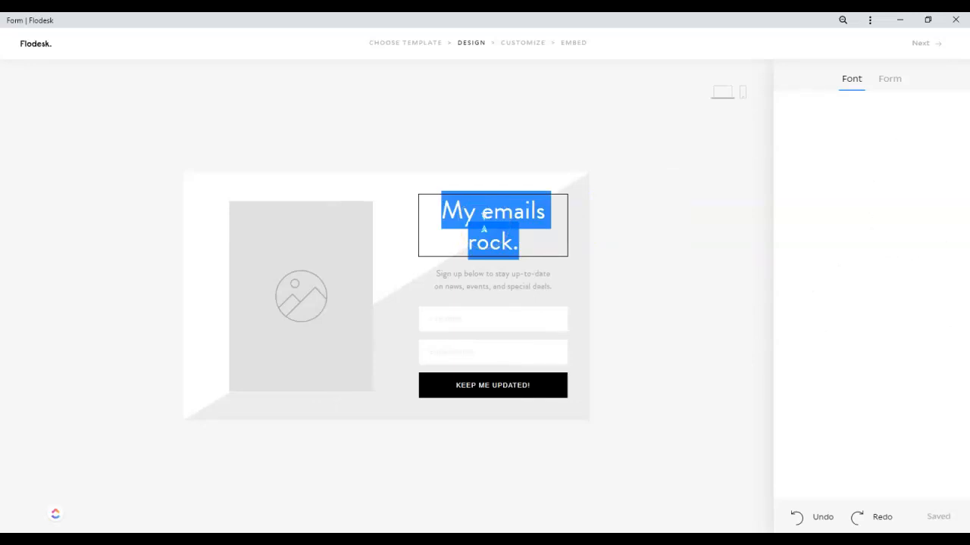
key("ctrl+v")
type("Outsourcing")
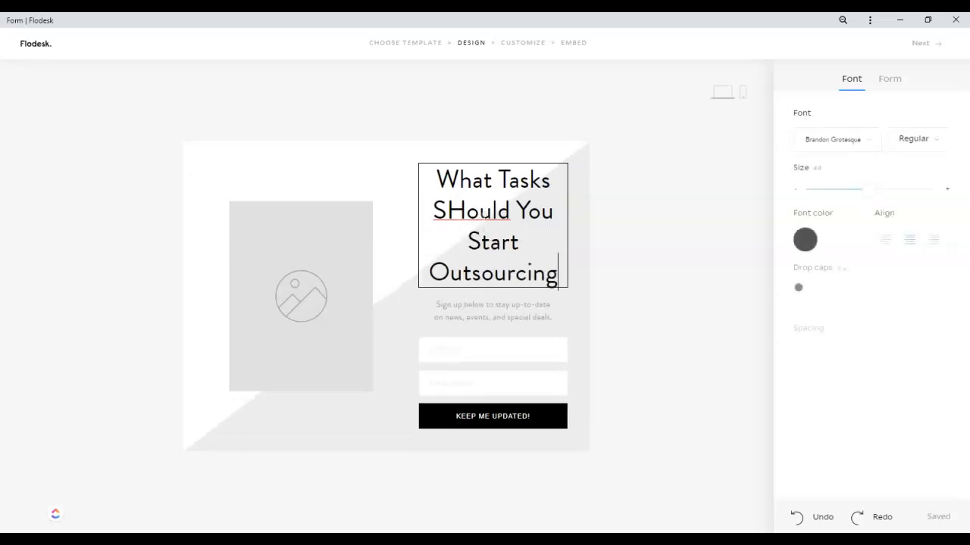
type("?")
left_click(448, 205)
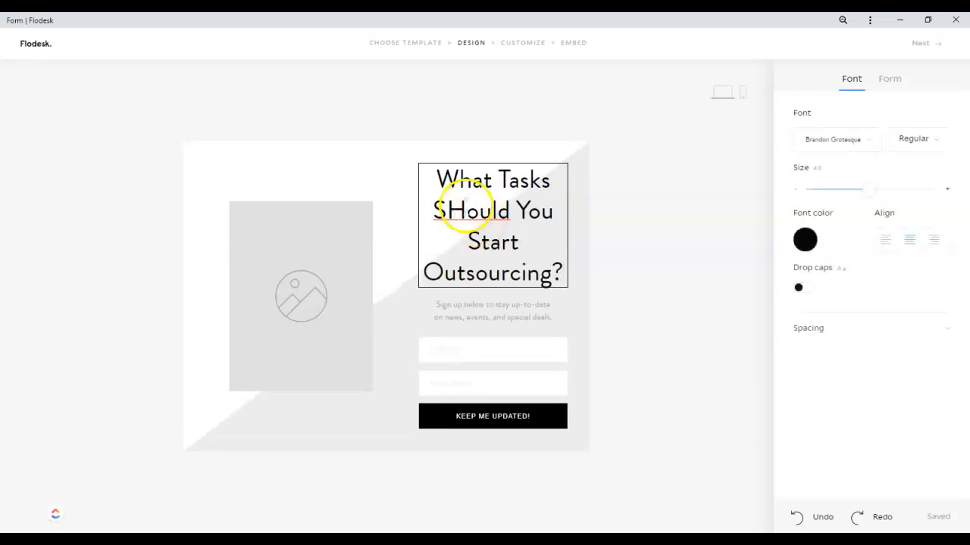
key("BackSpace")
type("h")
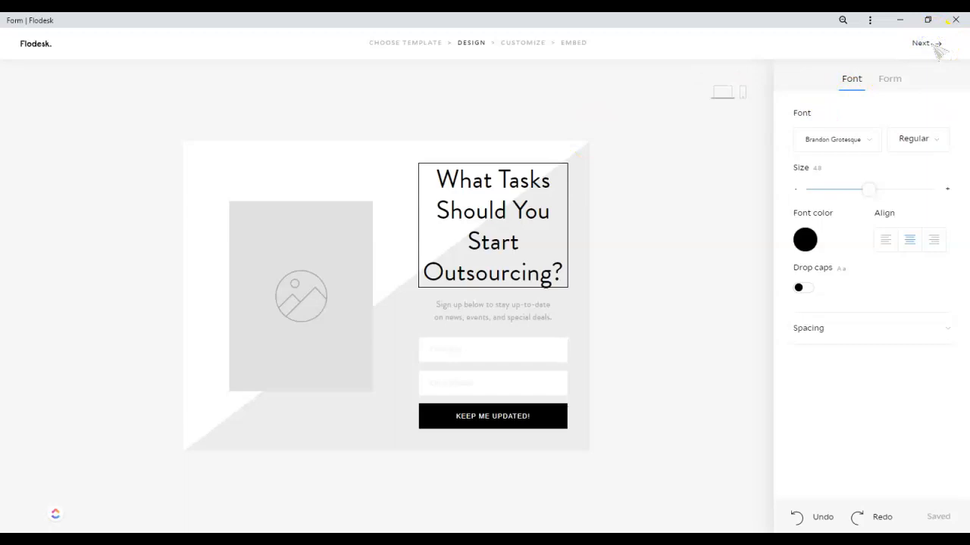
Proceed to customization and choose not to be notified when a new subscriber opts in
left_click(936, 45)
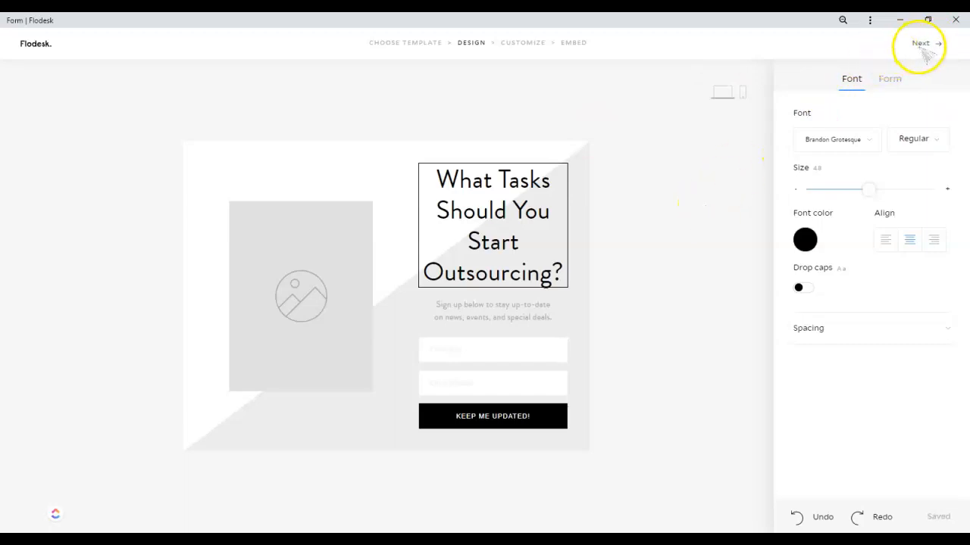
left_click(921, 46)
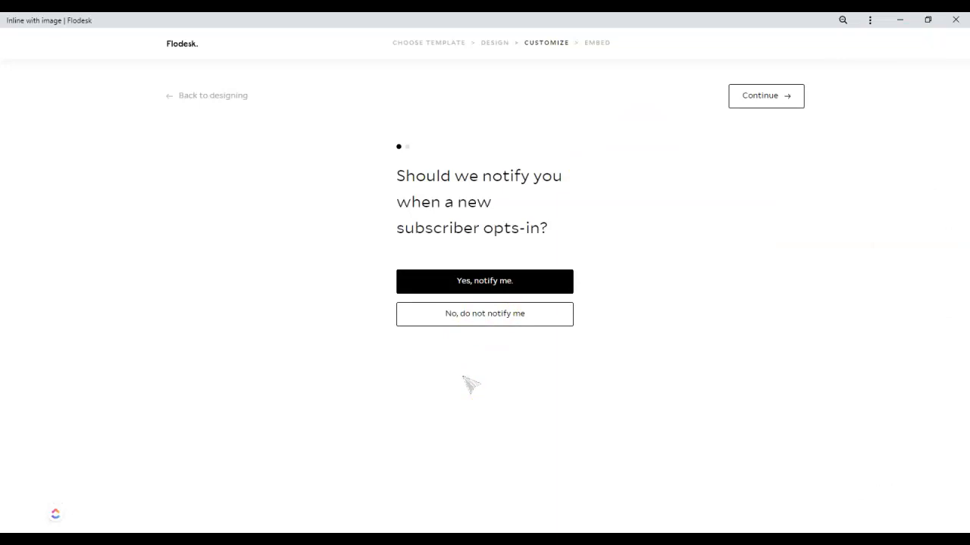
left_click(500, 319)
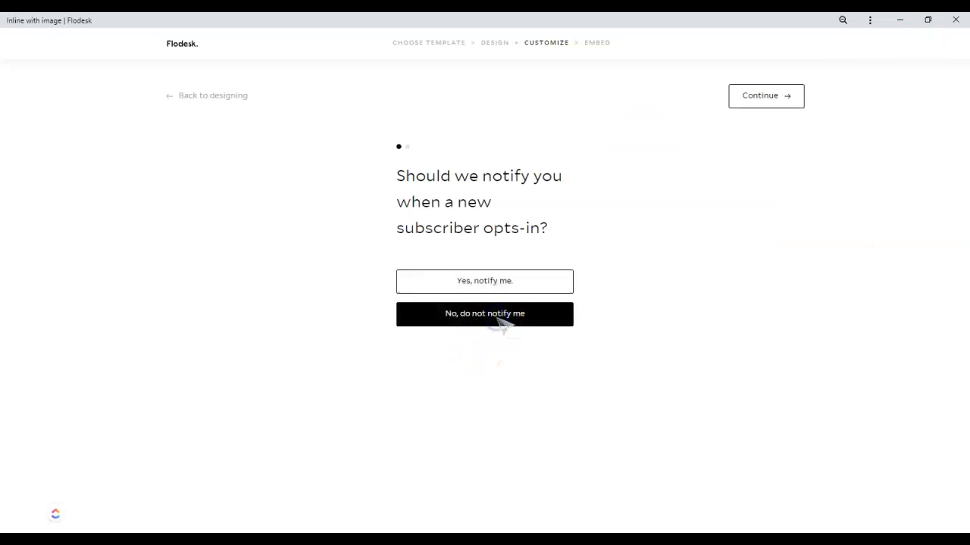
left_click(782, 97)
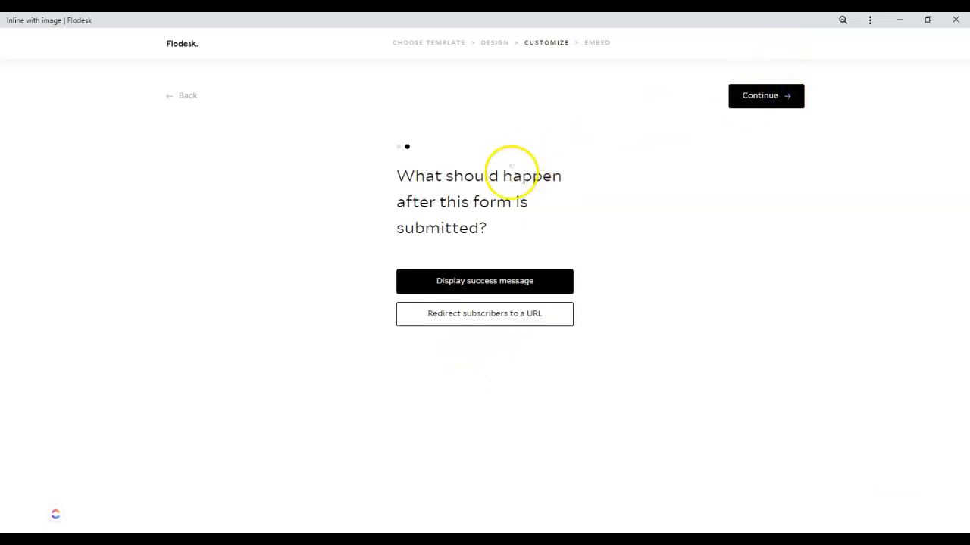
left_click(523, 318)
left_click(522, 353)
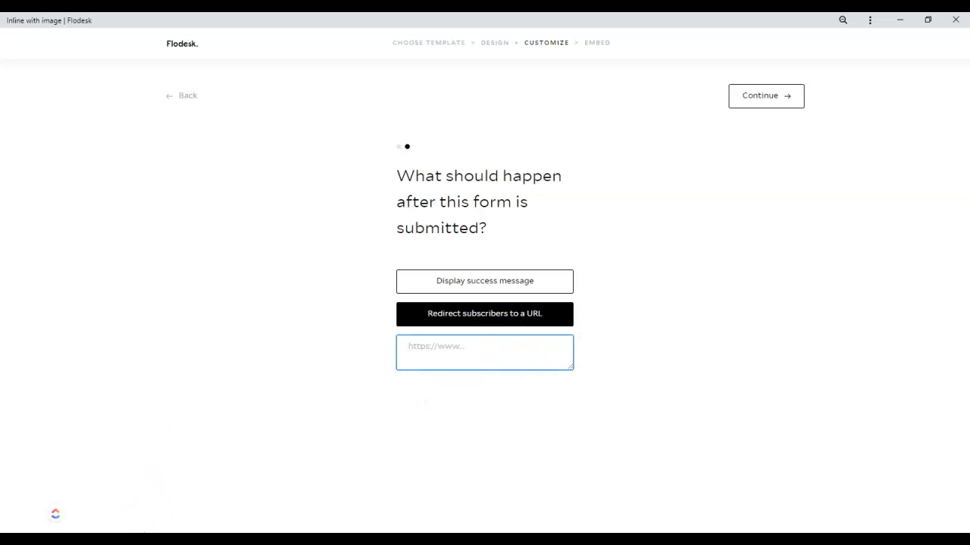
mouse_move(104, 531)
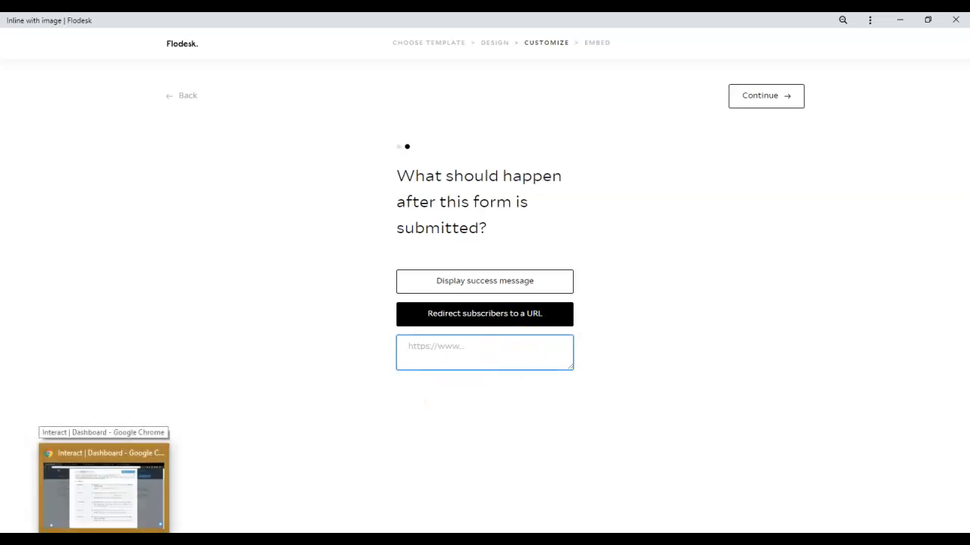
left_click(104, 531)
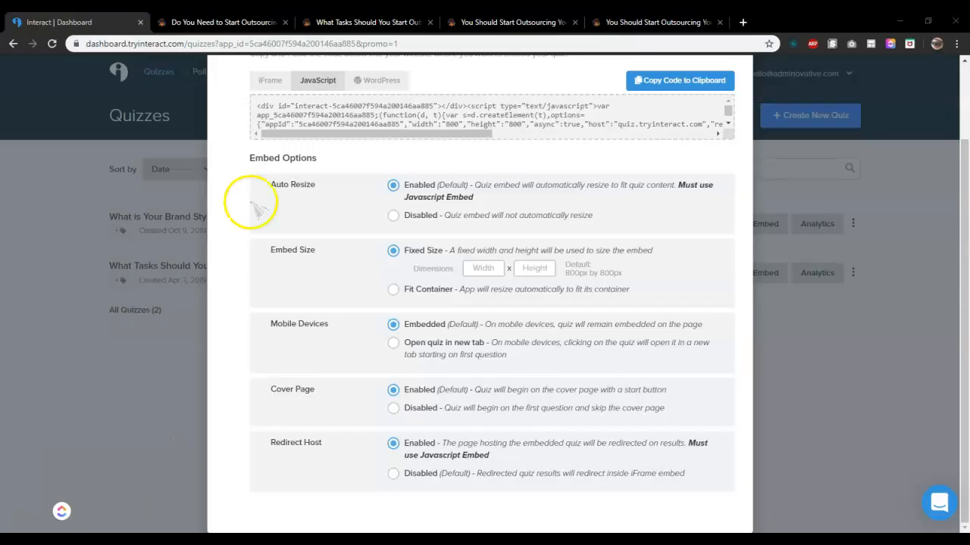
left_click(396, 26)
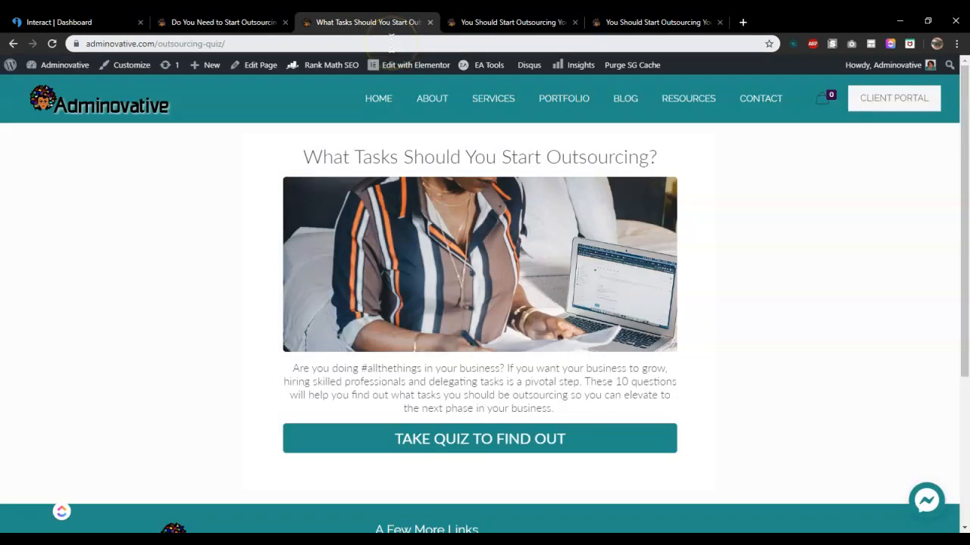
left_click(392, 43)
key("ctrl+c")
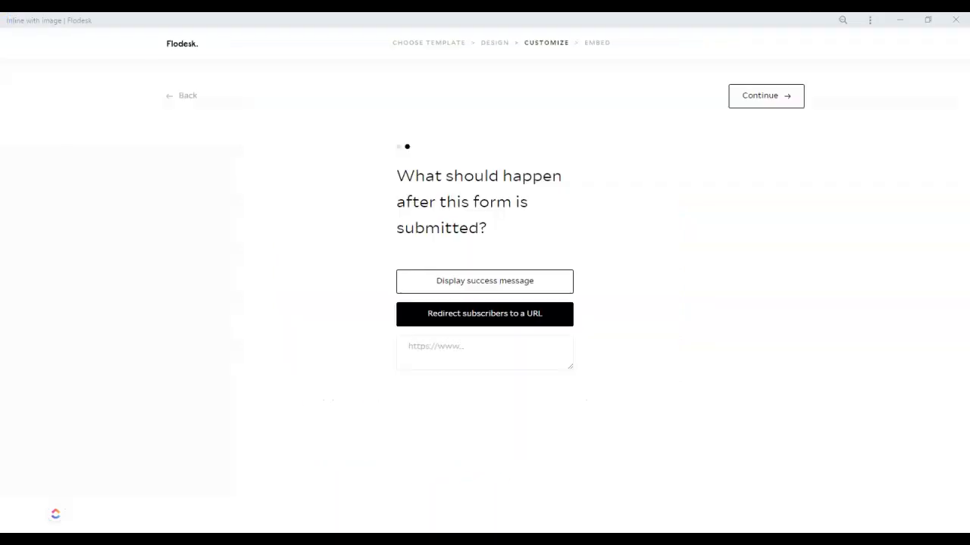
left_click(510, 342)
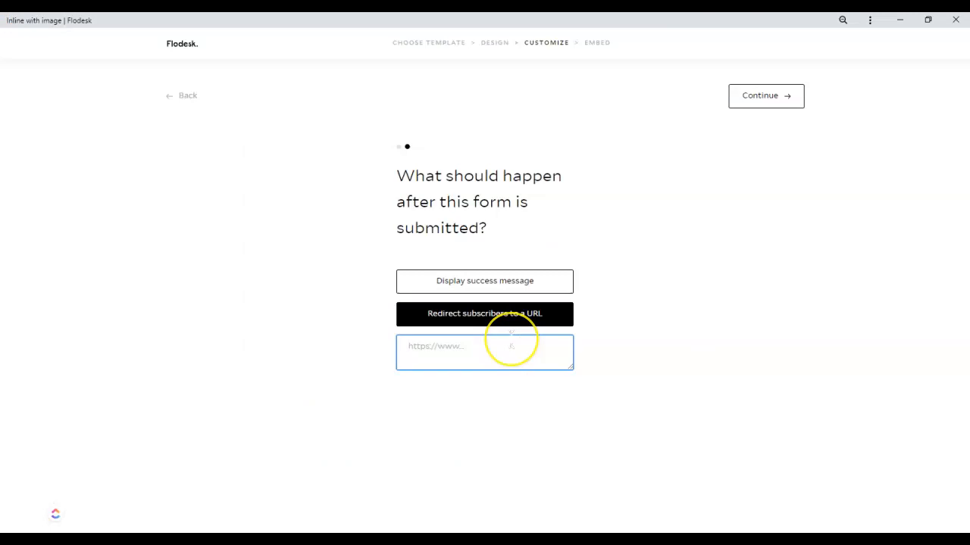
key("ctrl+v")
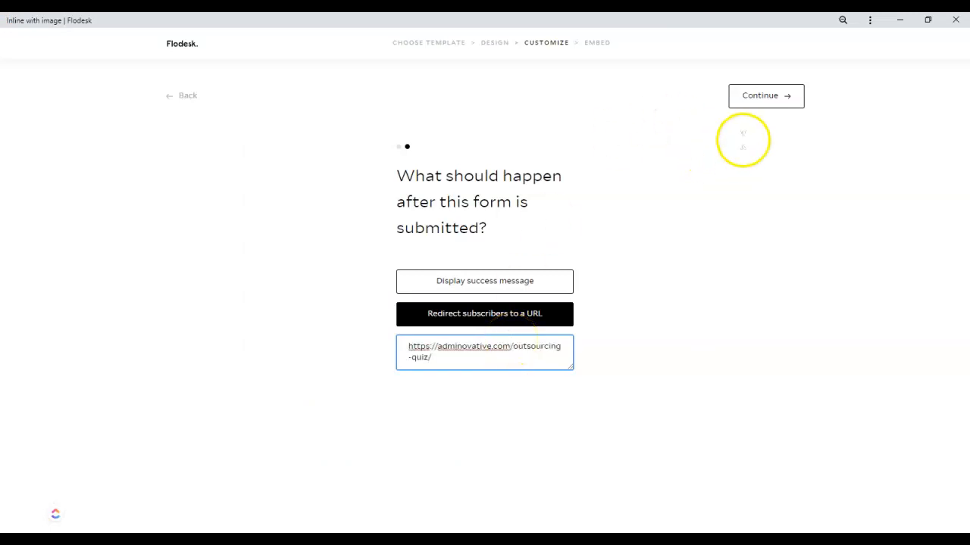
left_click(781, 103)
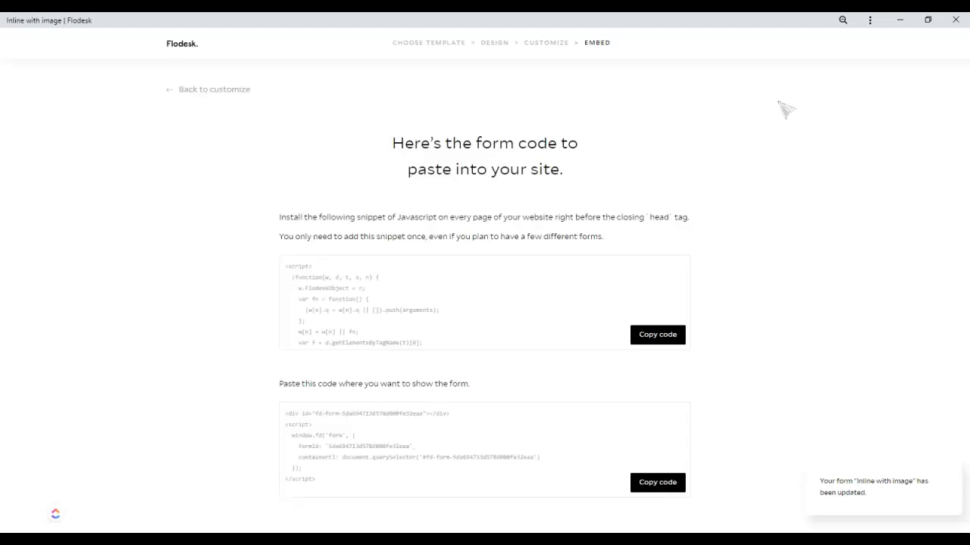
Copy the form's embed code for placing it on the page
left_click(671, 489)
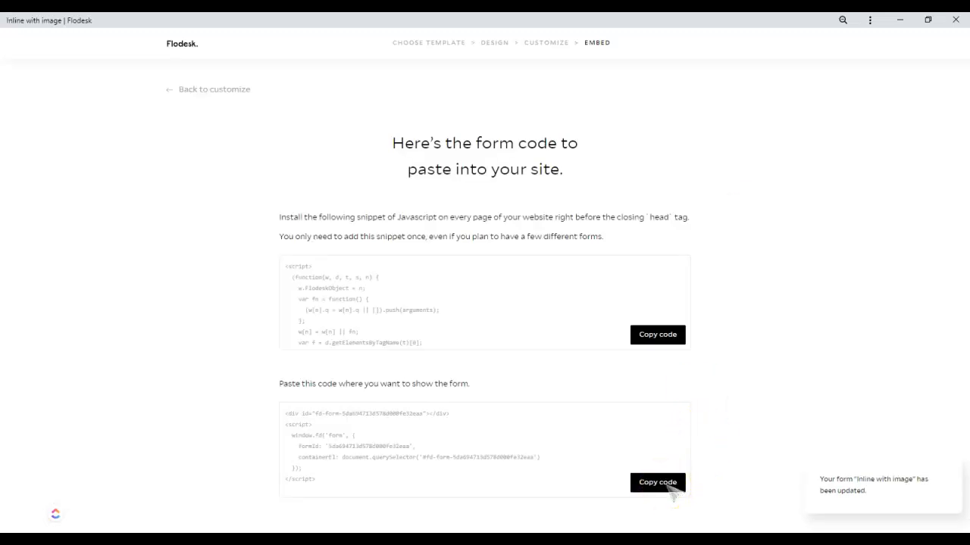
left_click(656, 482)
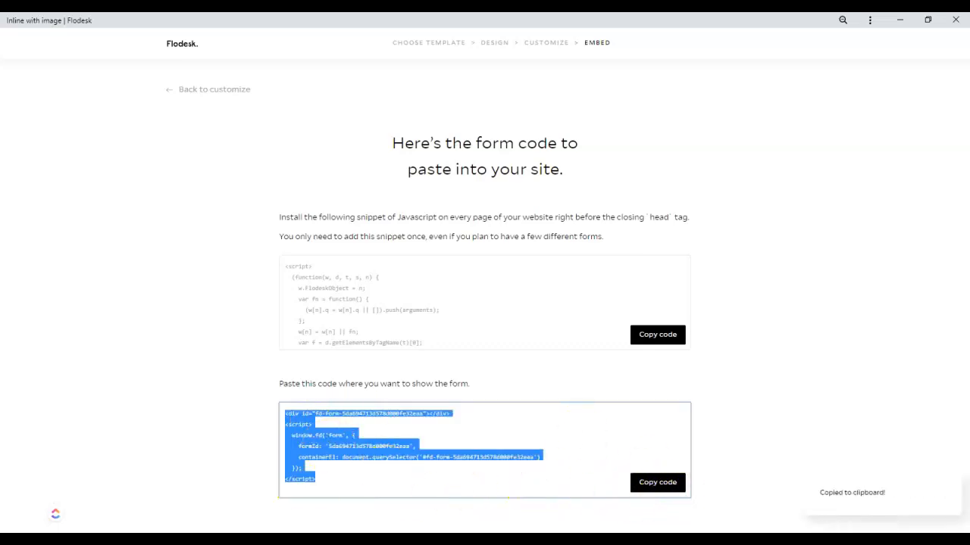
key("alt+Tab")
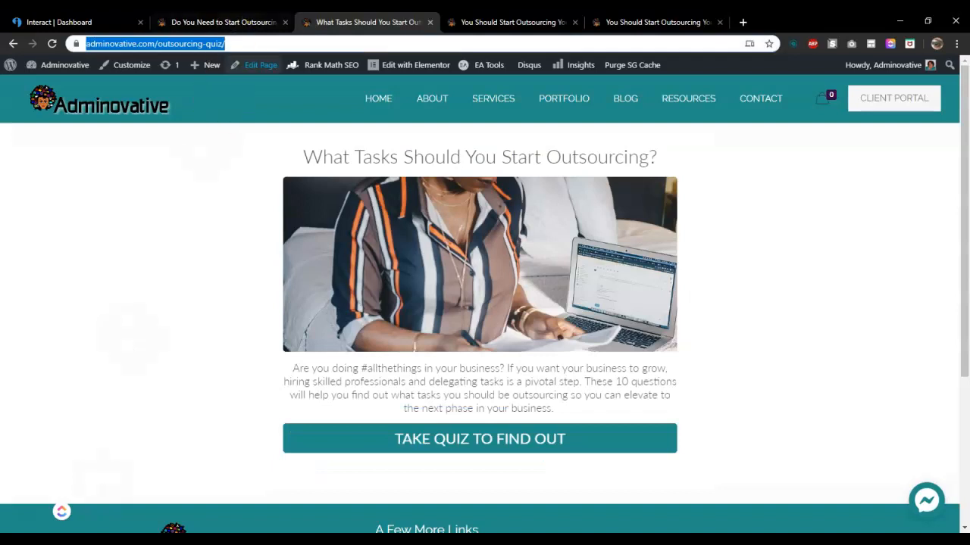
Examine the opt-in form on the Do You Need to Start Outsourcing page
left_click(249, 28)
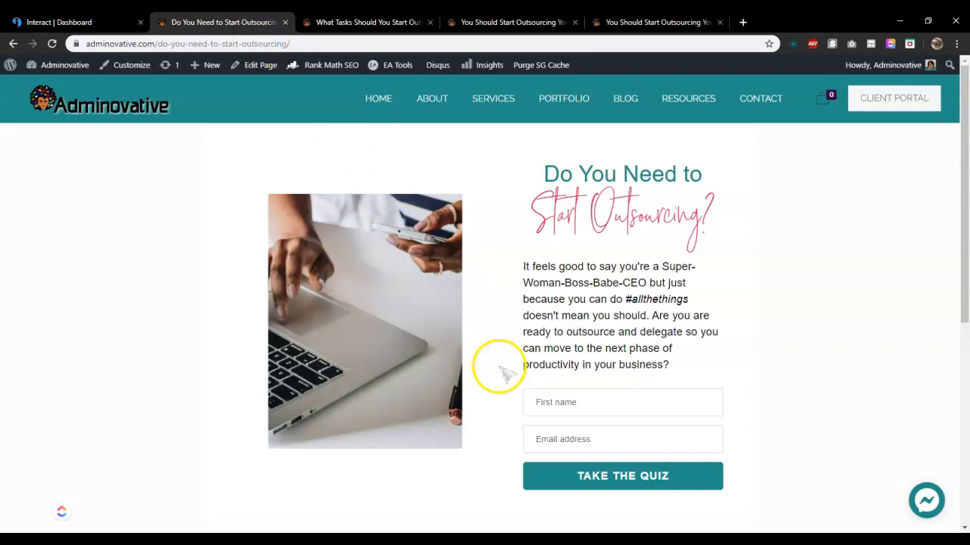
left_click(574, 409)
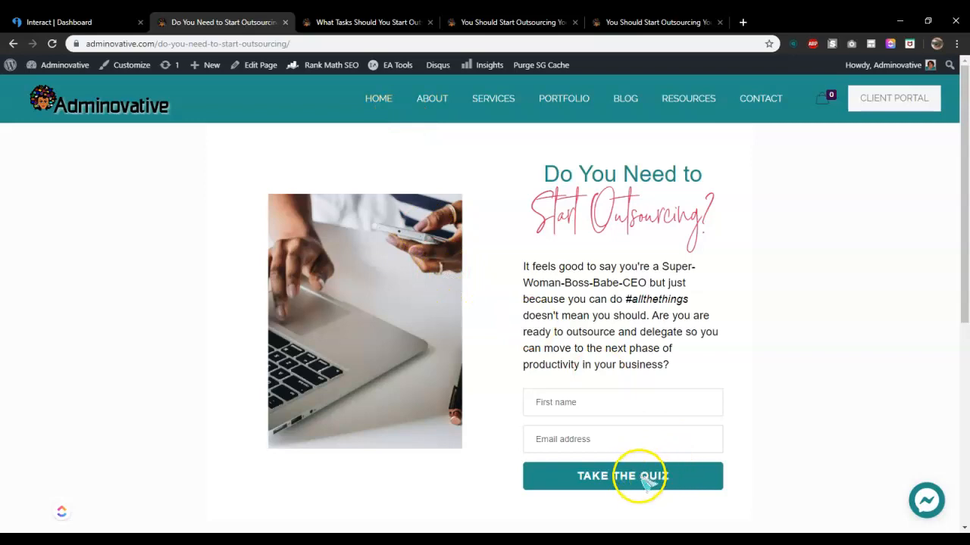
mouse_move(638, 540)
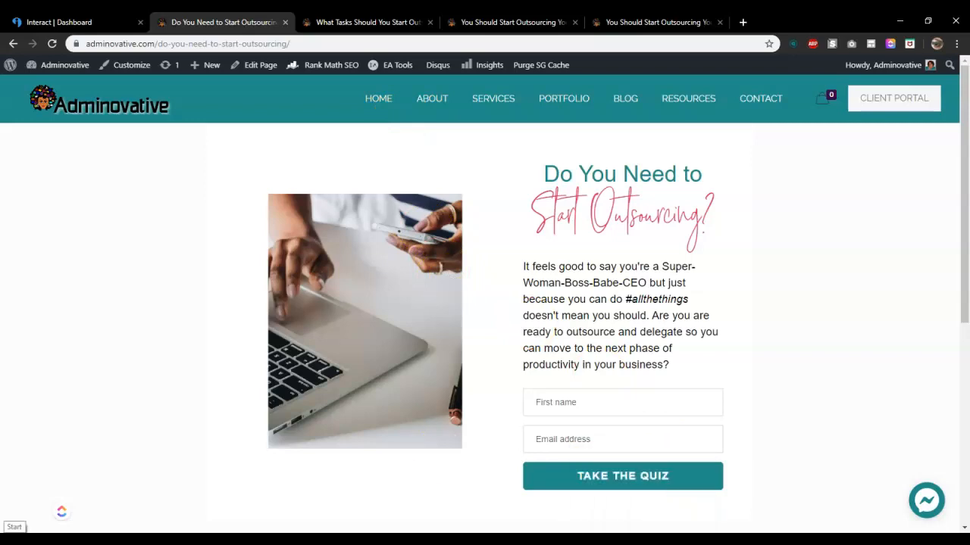
Open the outsourcing quiz page in Elementor and copy the Interact quiz's JavaScript embed code again
left_click(334, 23)
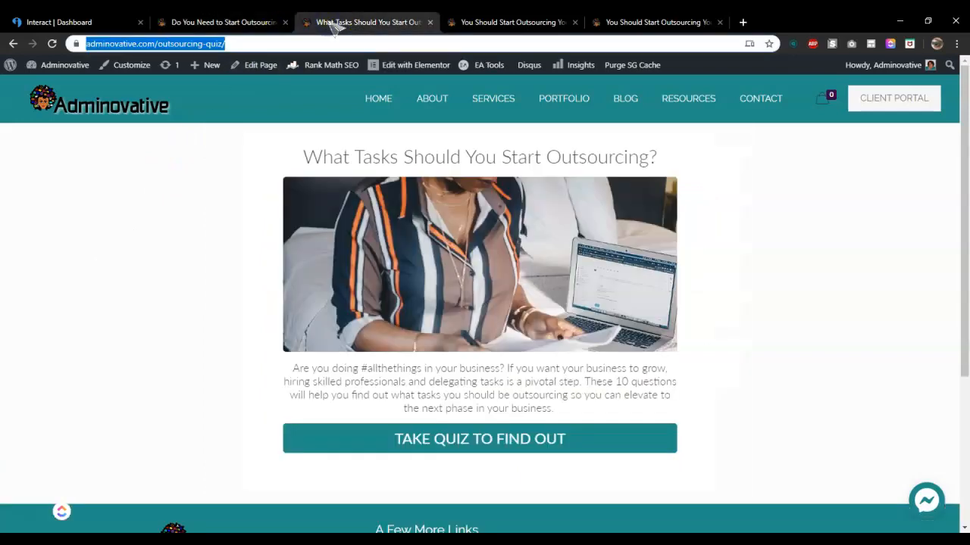
left_click(393, 68)
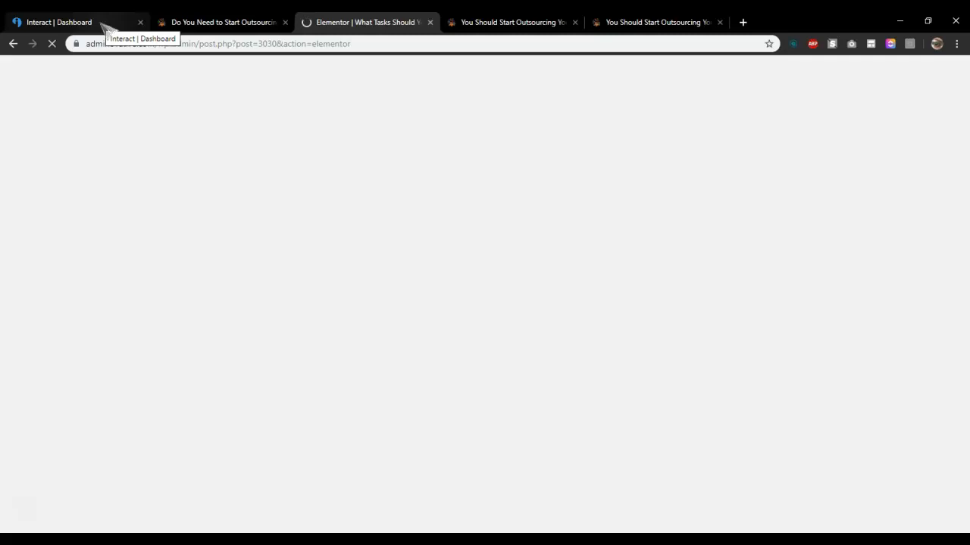
left_click(103, 23)
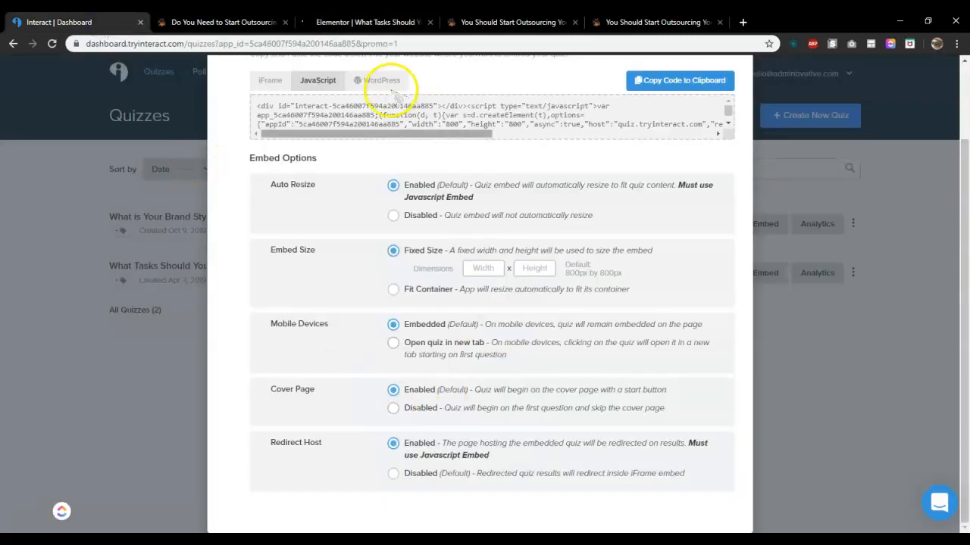
left_click(687, 83)
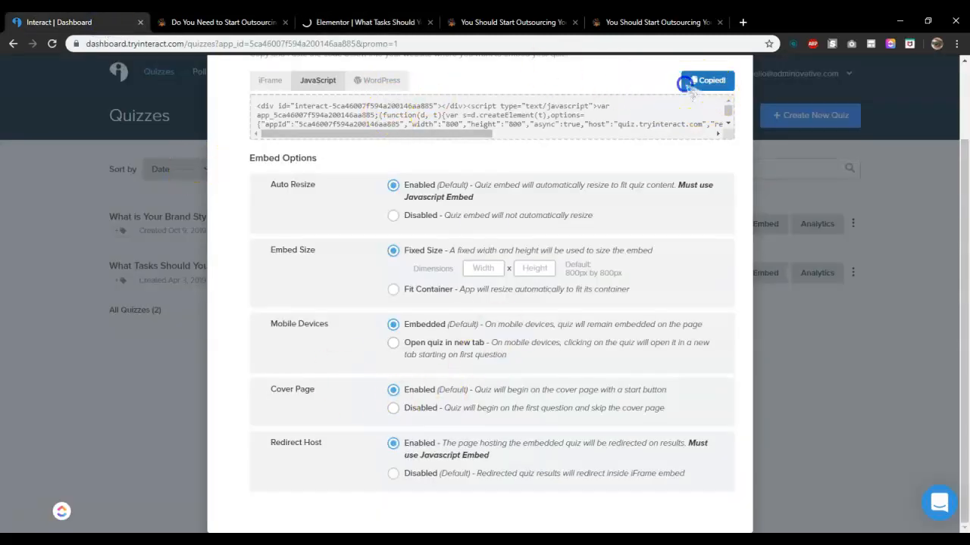
left_click(366, 23)
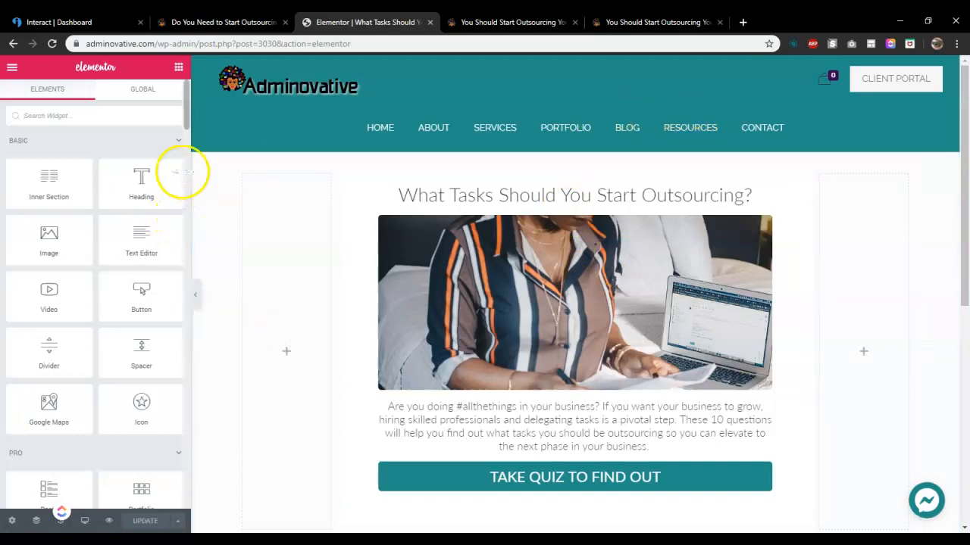
left_click_drag(186, 124, 190, 201)
left_click_drag(191, 250, 189, 283)
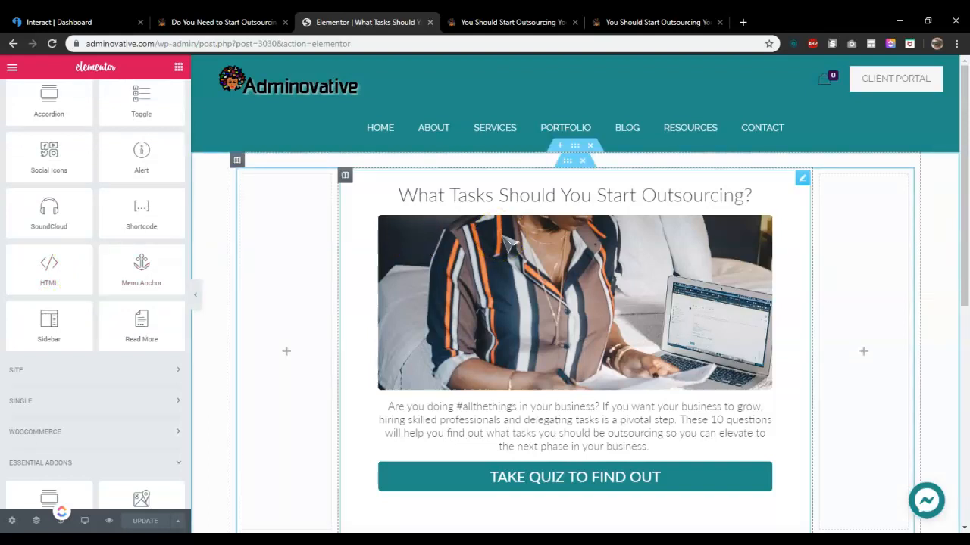
Test the opt-in form by filling in saved name and email details and submitting Take the Quiz
left_click(224, 26)
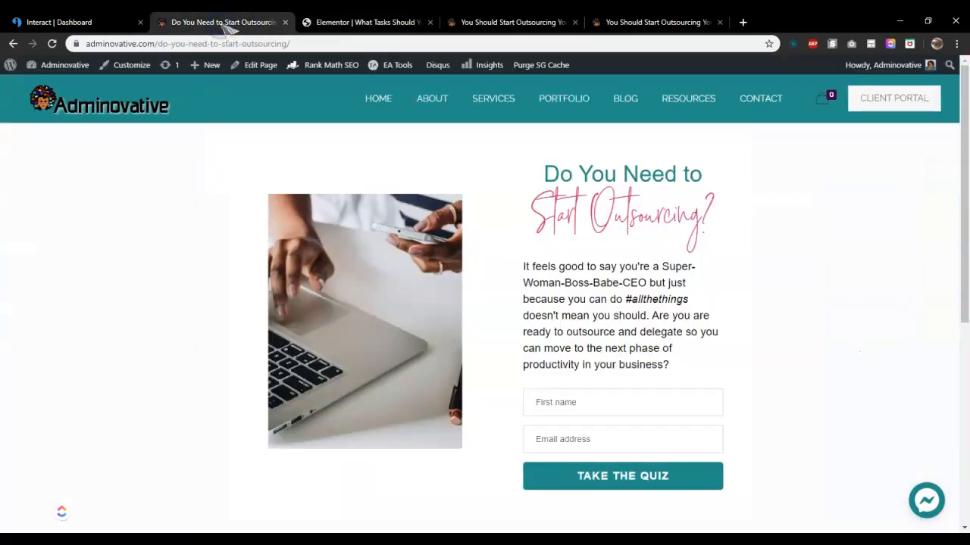
left_click(606, 403)
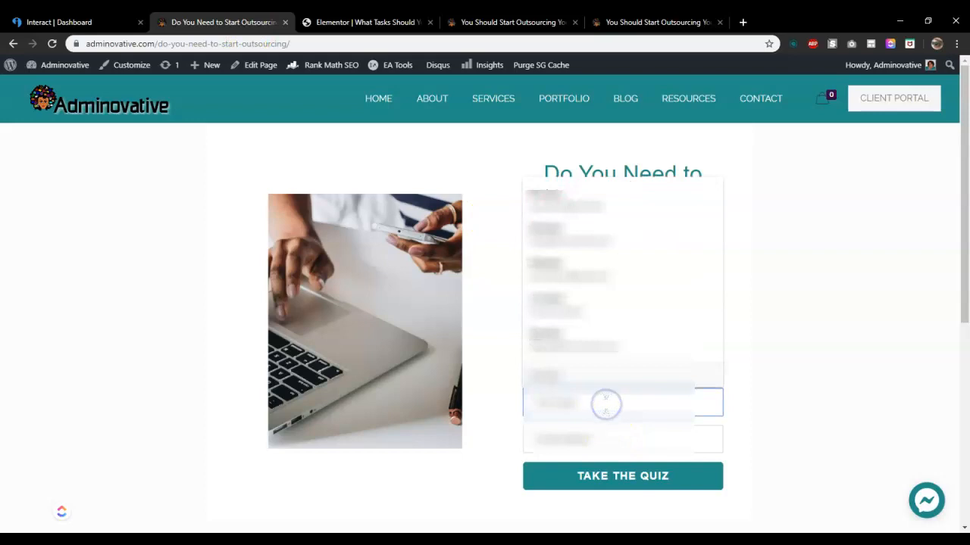
left_click(543, 199)
left_click(567, 479)
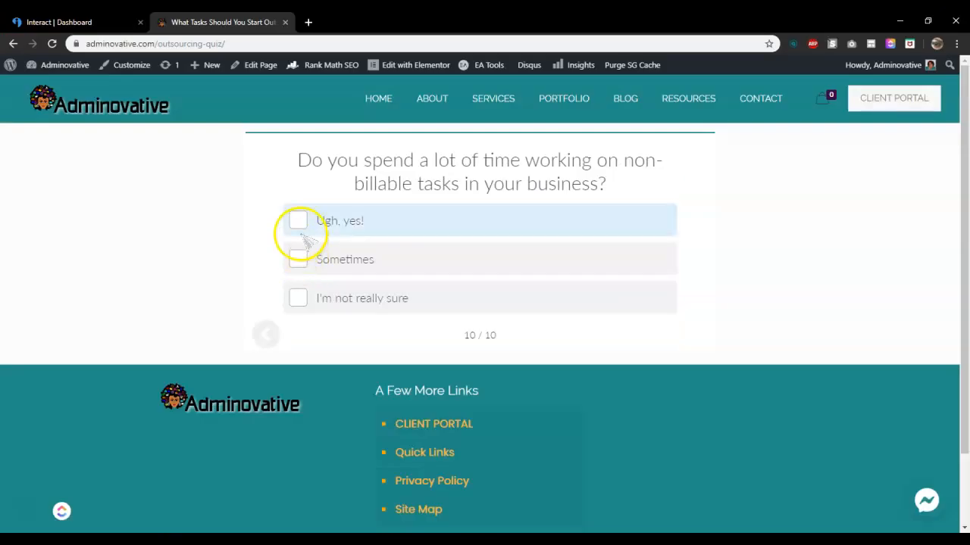
Answer the final quiz question with Ugh, yes!, then close the Interact embed dialog
left_click(300, 219)
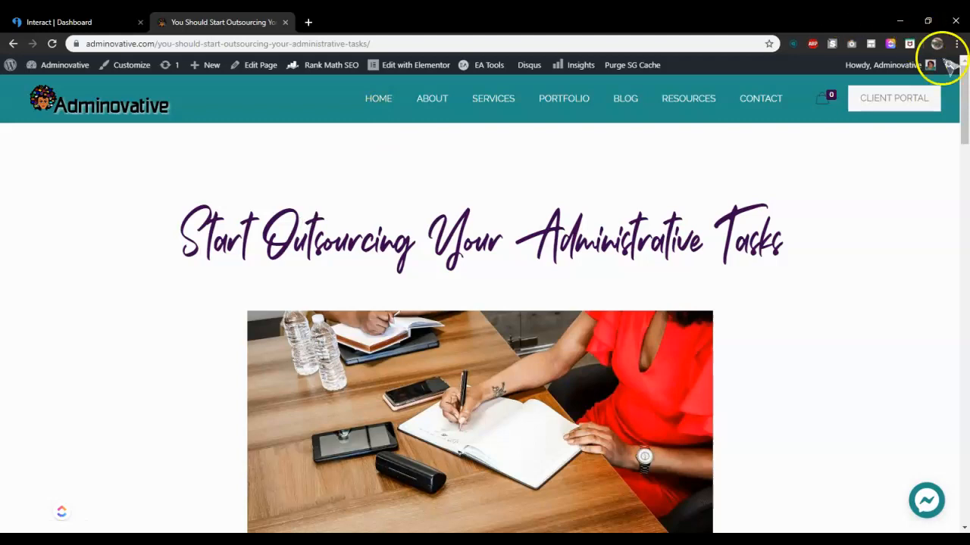
left_click_drag(964, 81, 965, 419)
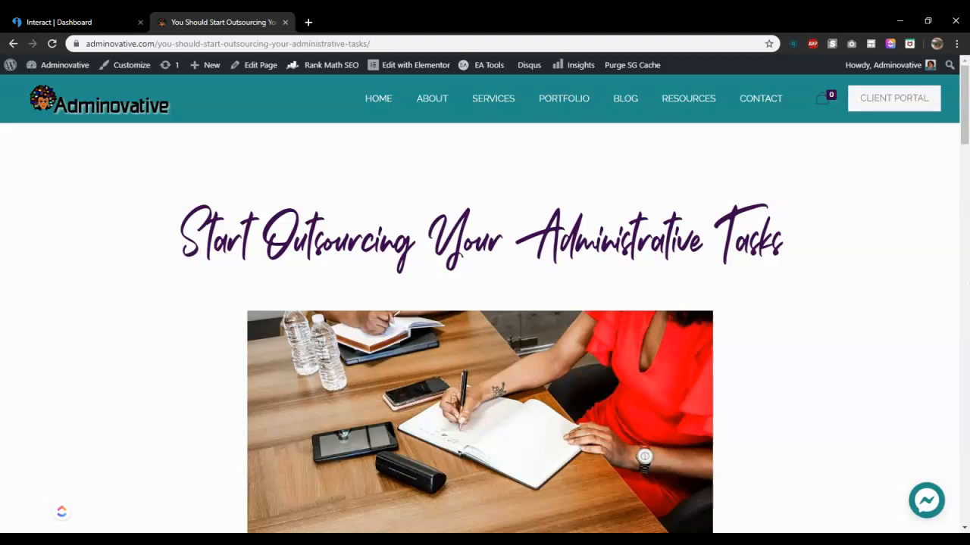
left_click(61, 23)
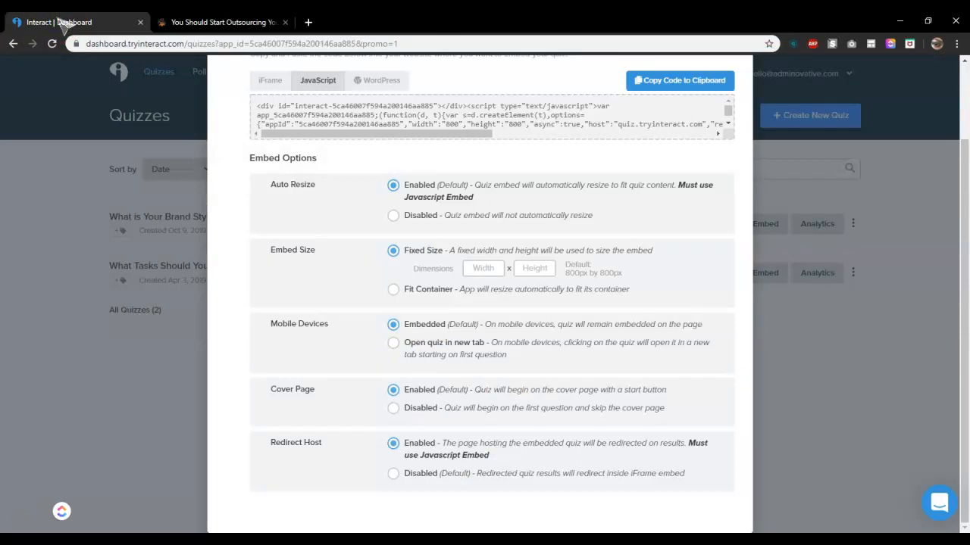
left_click(901, 303)
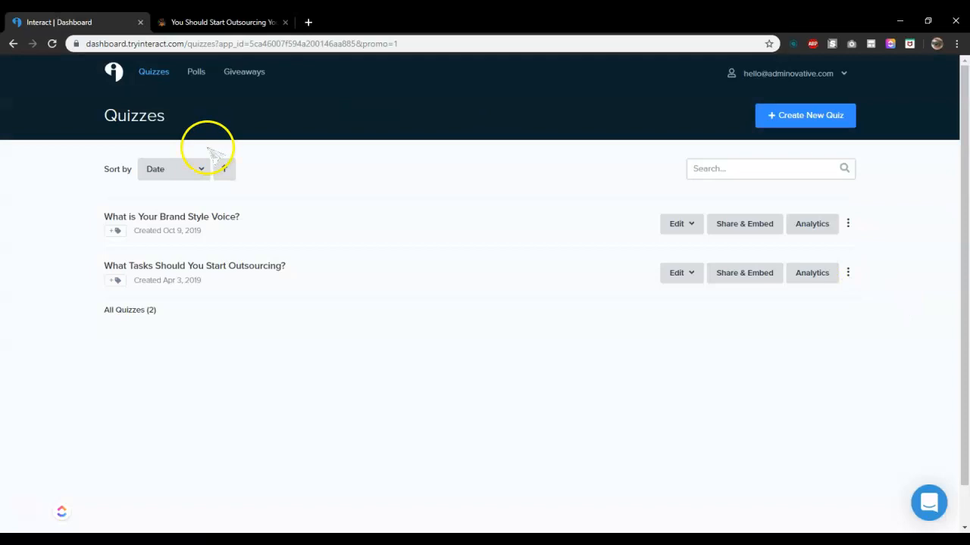